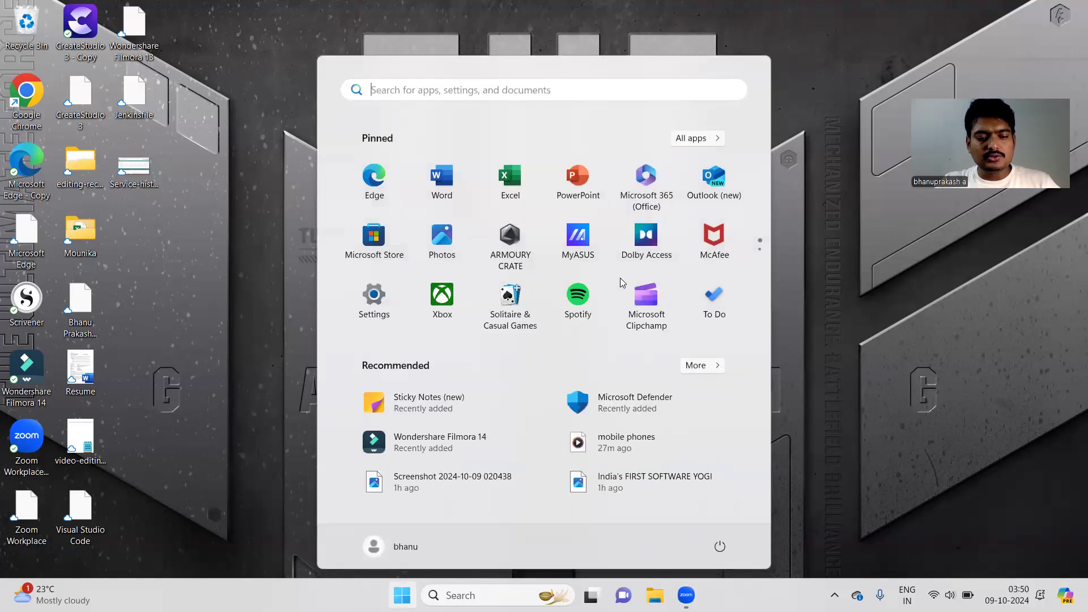
Step: Start a new 16:9 project in Wondershare Filmora and import the Software yogi video from the Phone Link folder
key(Return)
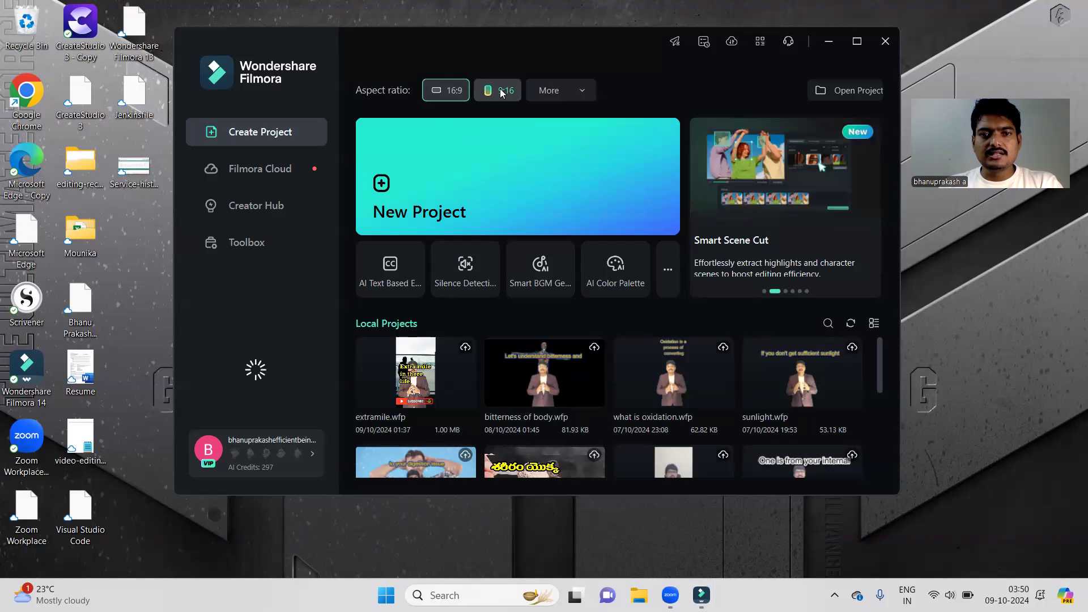
click(446, 178)
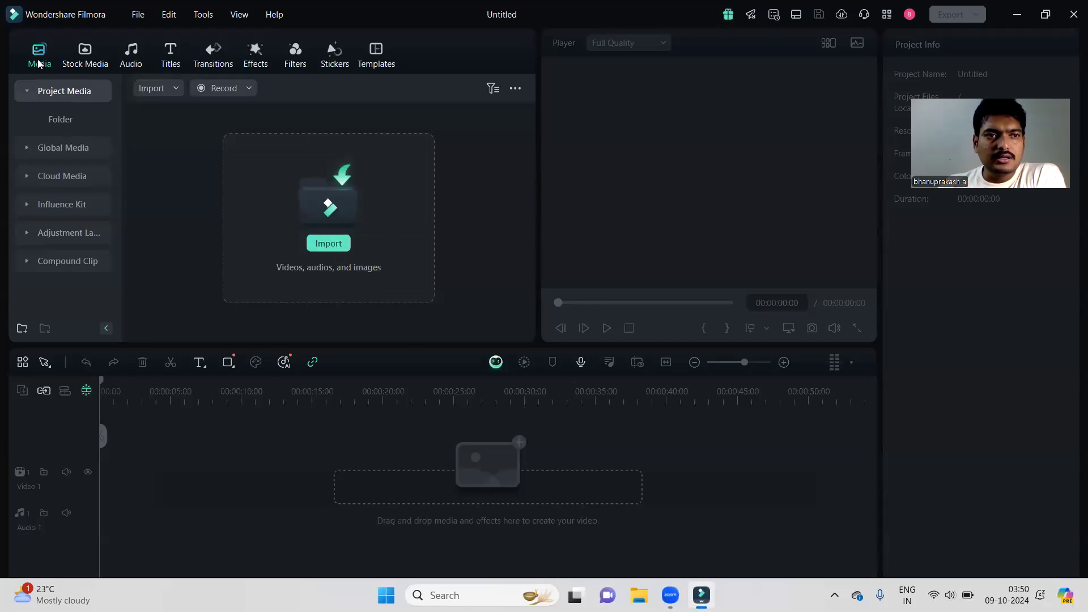
click(333, 244)
scroll(236, 227, down, 5)
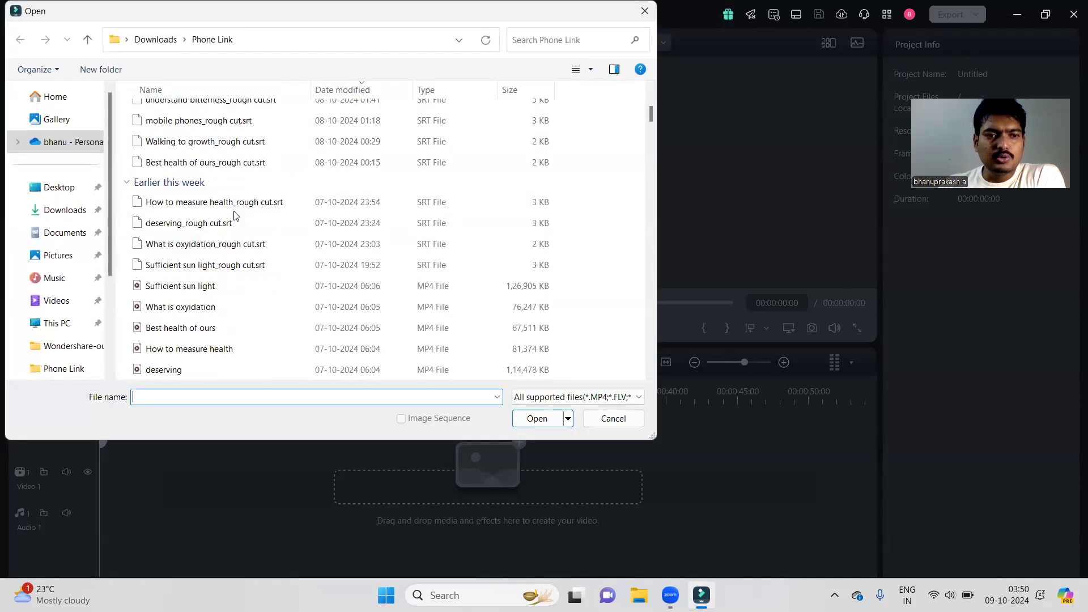
scroll(236, 249, down, 3)
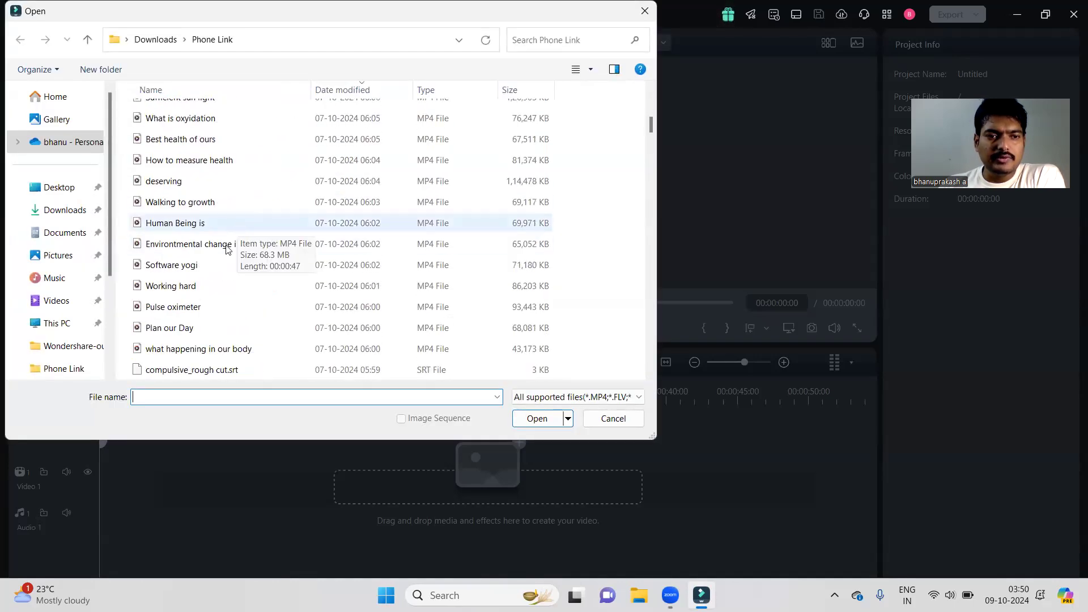
click(188, 271)
click(537, 419)
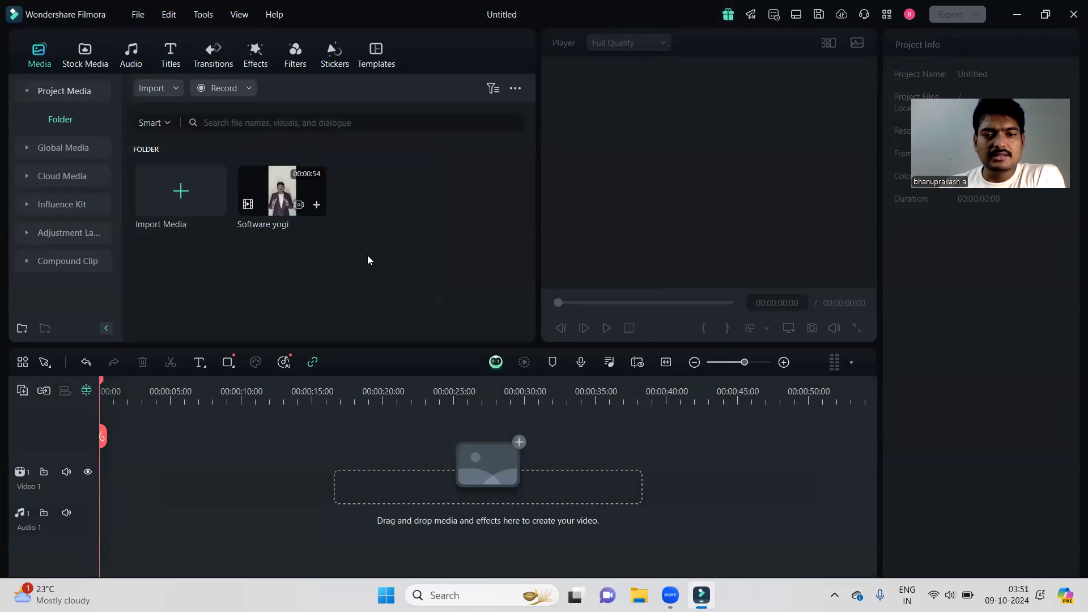
Step: Place the Software yogi clip on the Video 1 track near its start, matching the project to the media's 1080 x 1920 50fps
drag(311, 207, 188, 480)
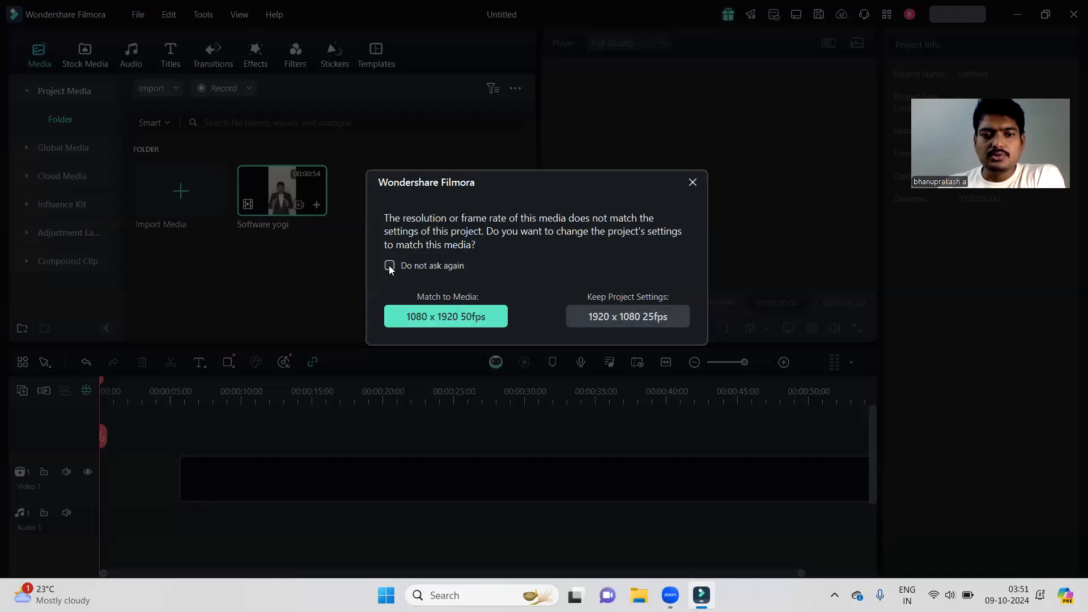
click(422, 316)
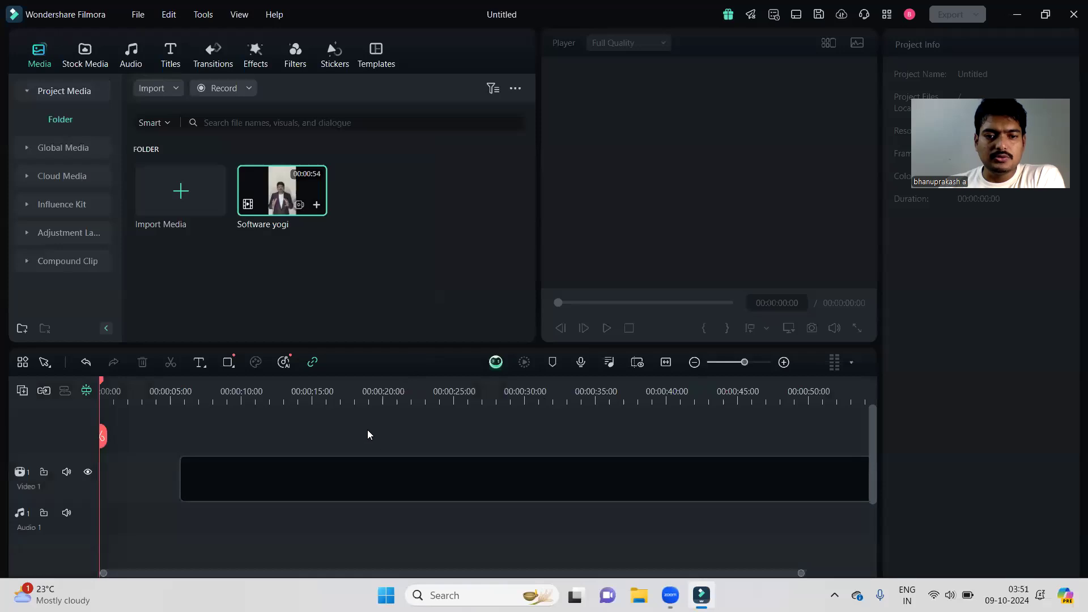
drag(371, 462, 311, 459)
Step: Trim the opening off the Software yogi clip and shorten its end to 00:00:48:36
drag(101, 385, 163, 381)
drag(121, 473, 164, 477)
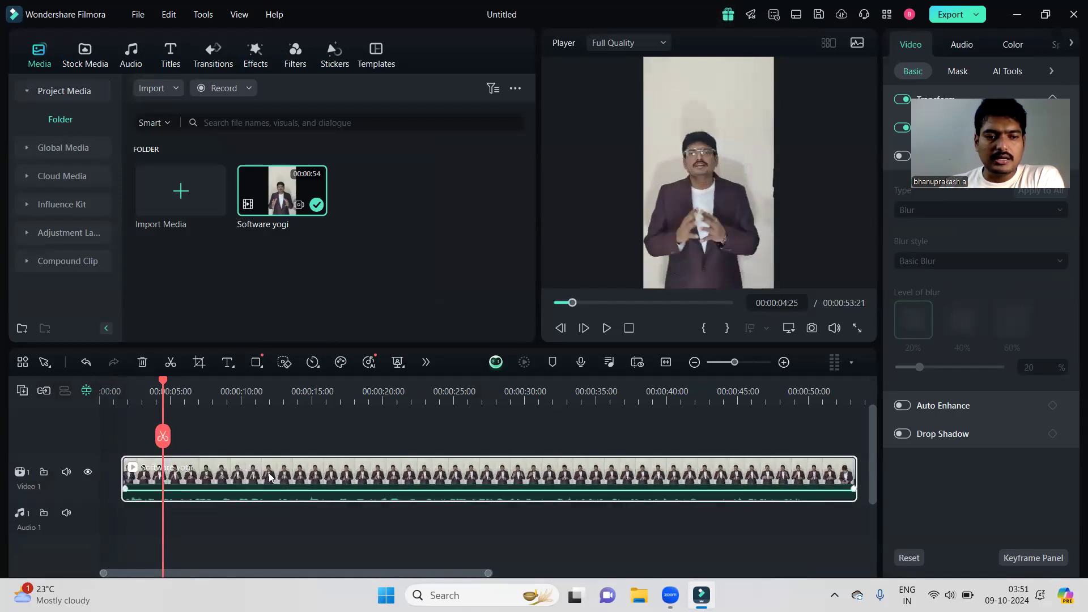
drag(161, 383, 791, 422)
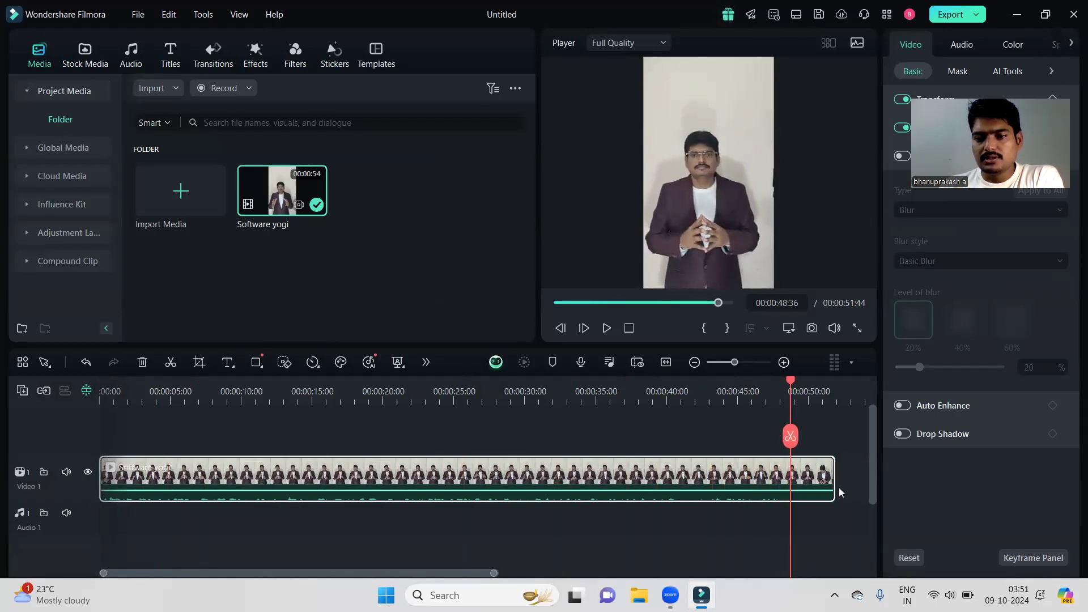
drag(832, 479, 789, 479)
key(Home)
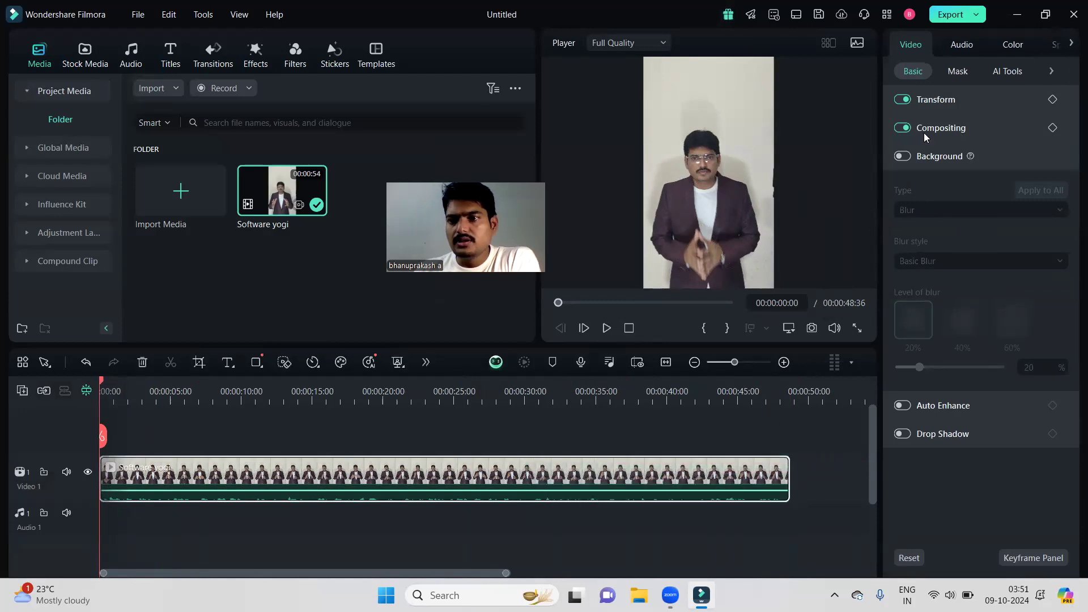
Step: Adjust the clip's color with temperature 13, vibrance 6 and saturation -6, plus a slight change to the tint
click(1013, 46)
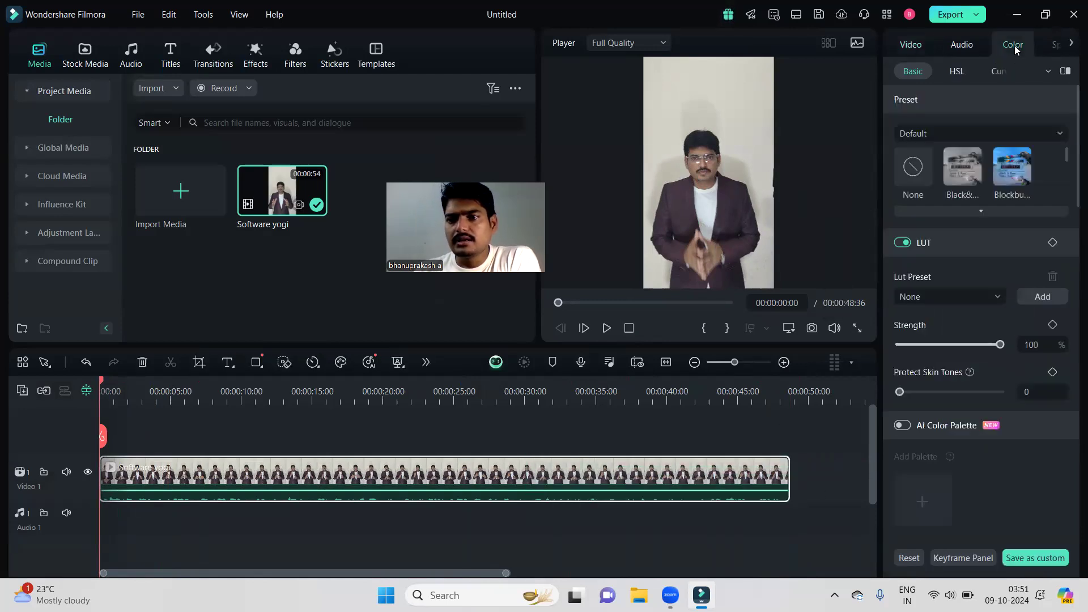
scroll(964, 284, down, 8)
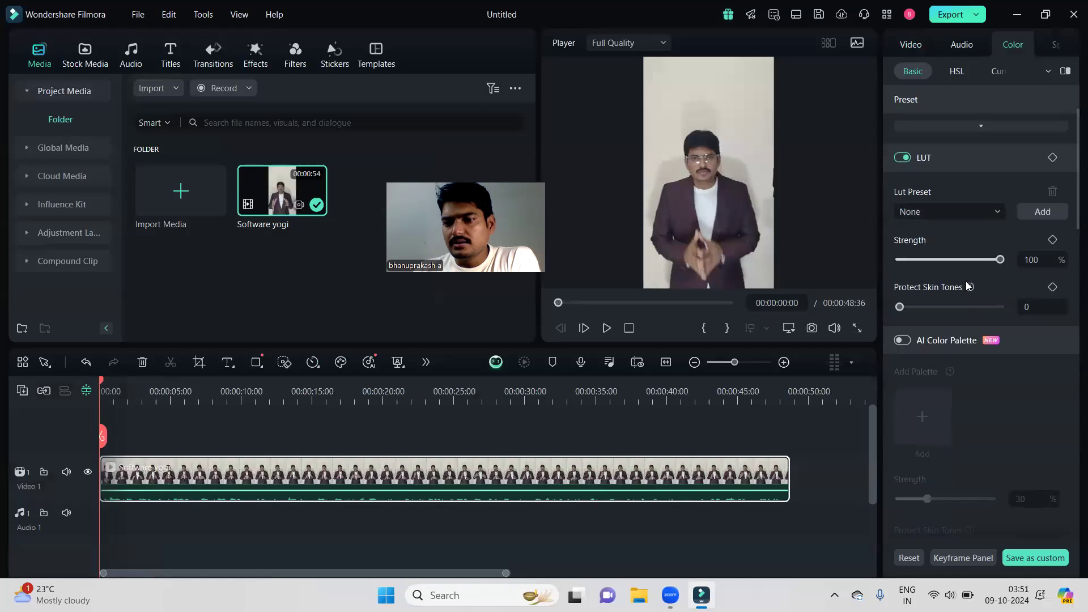
scroll(964, 264, down, 3)
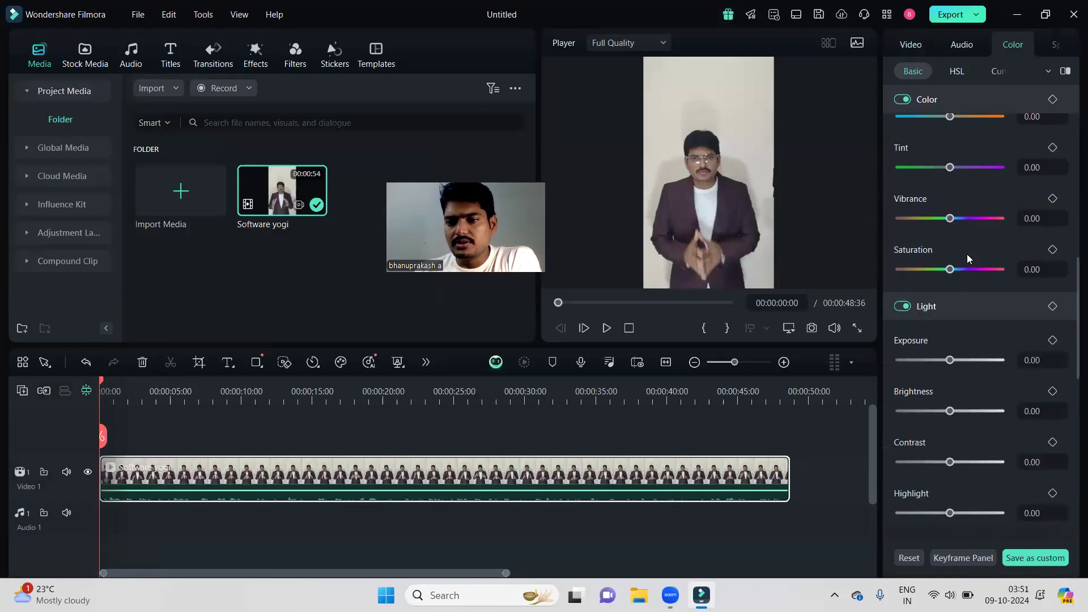
scroll(954, 136, up, 1)
drag(950, 160, 954, 160)
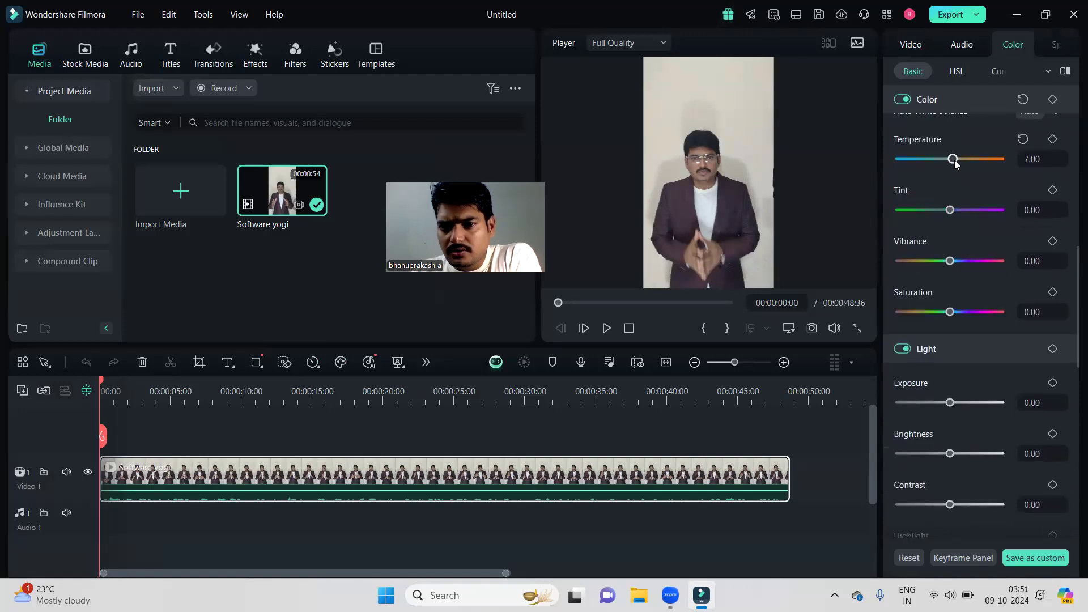
drag(949, 209, 947, 210)
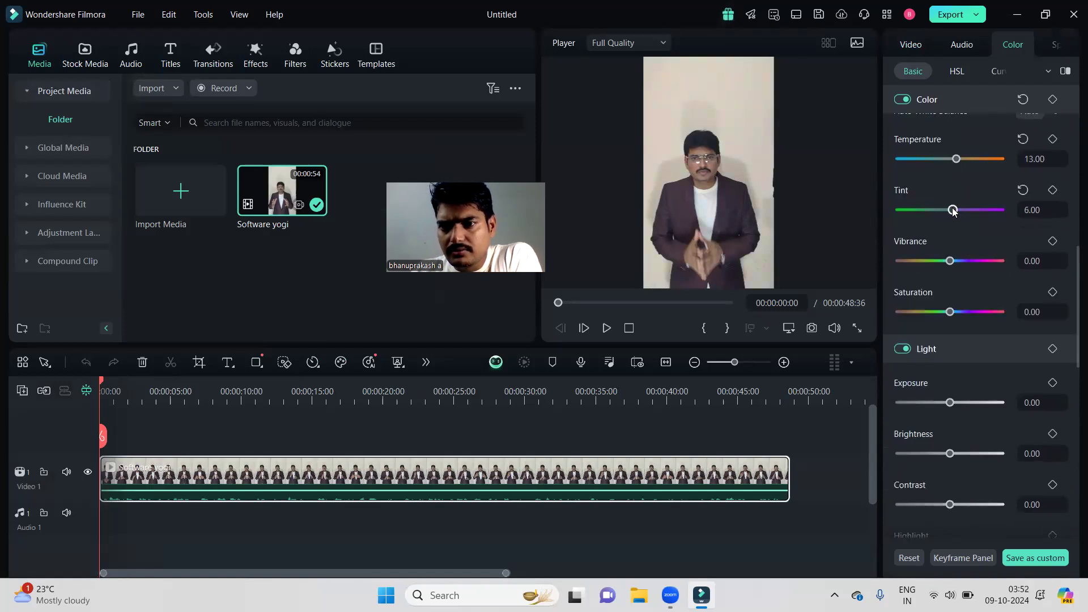
drag(952, 259, 952, 260)
drag(950, 314, 957, 277)
Step: Set the clip's light values to exposure 7, brightness 11, contrast 17 and highlight 11
scroll(958, 249, down, 2)
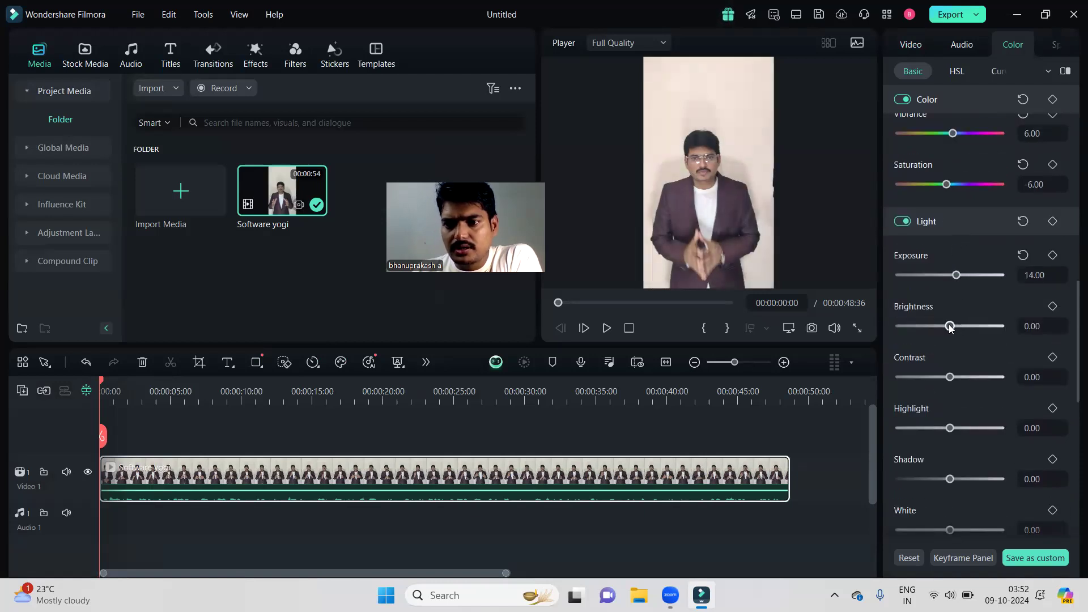
drag(950, 328, 958, 328)
mouse_move(950, 377)
mouse_down()
mouse_move(940, 377)
mouse_move(989, 375)
mouse_move(935, 375)
mouse_move(958, 376)
mouse_up()
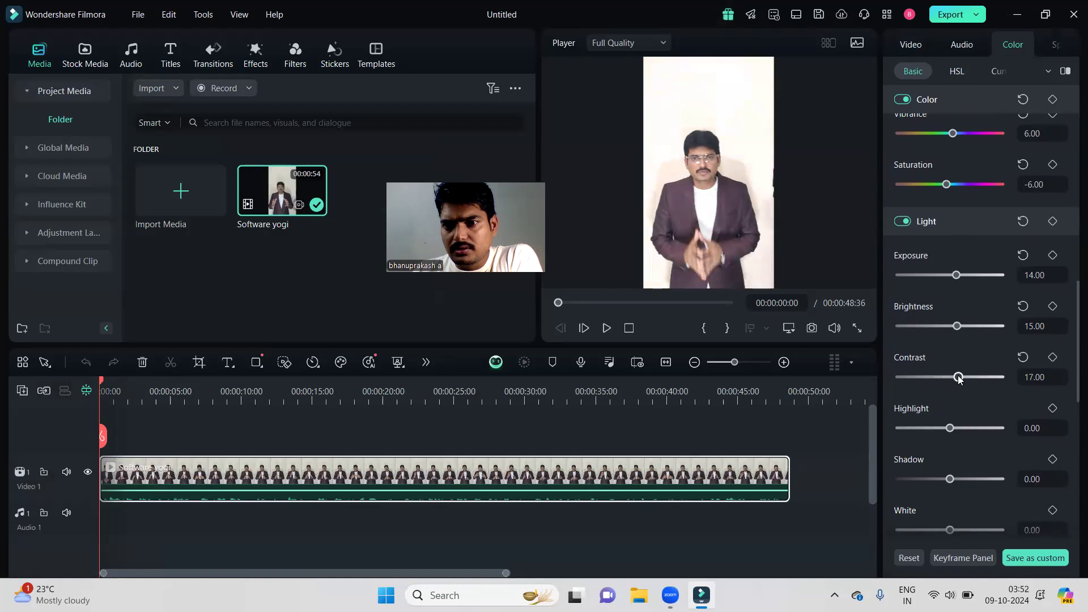
drag(956, 327, 953, 327)
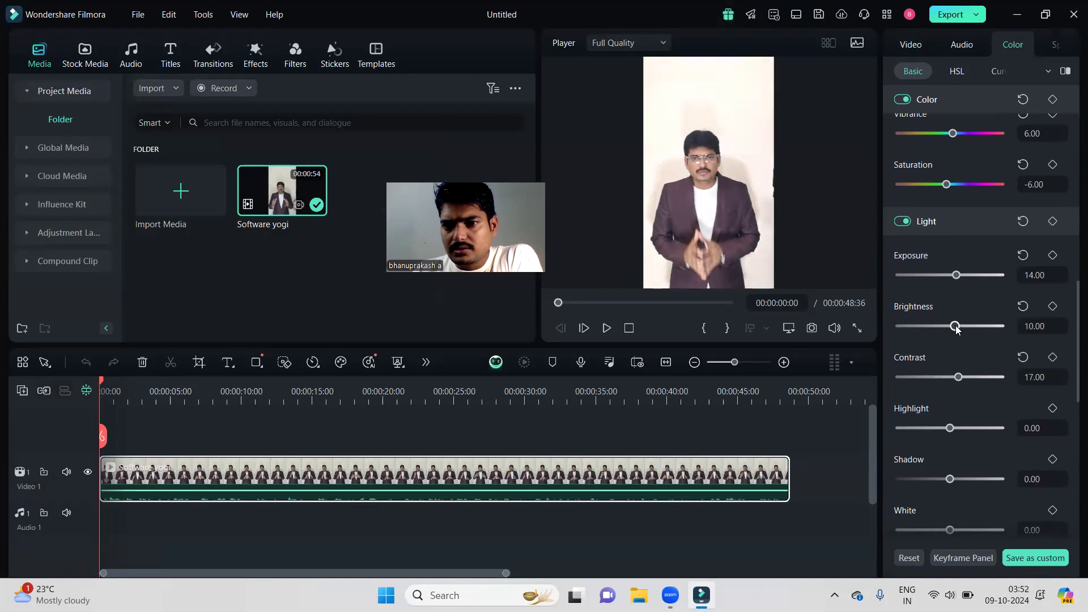
drag(955, 277, 956, 303)
scroll(953, 314, down, 3)
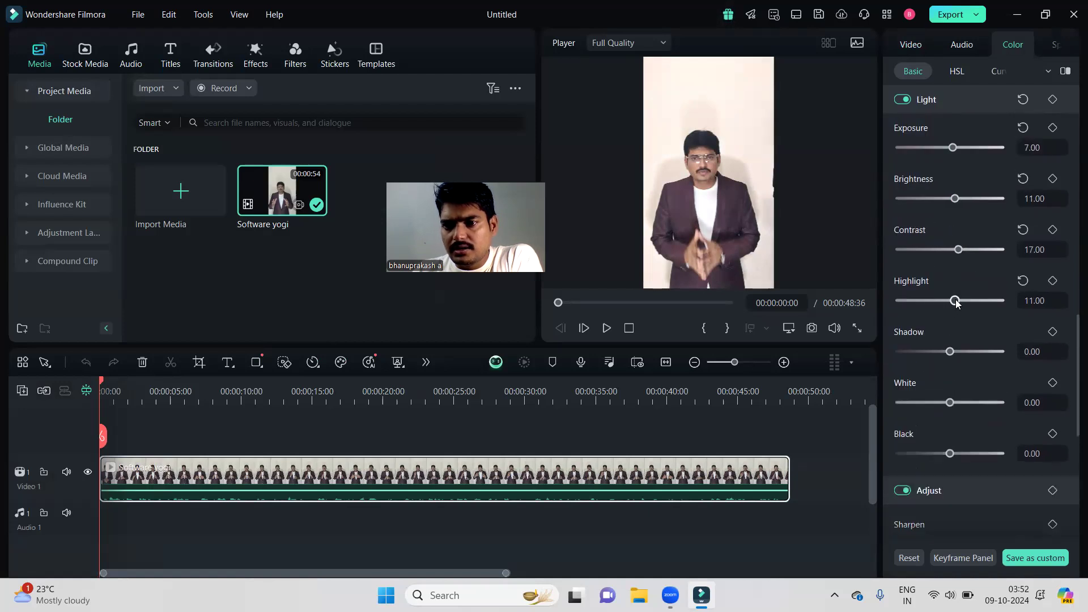
Step: Set the clip's shadow to 10, white to 7, black to -4 and sharpen to 17
drag(957, 350, 953, 317)
scroll(958, 306, down, 2)
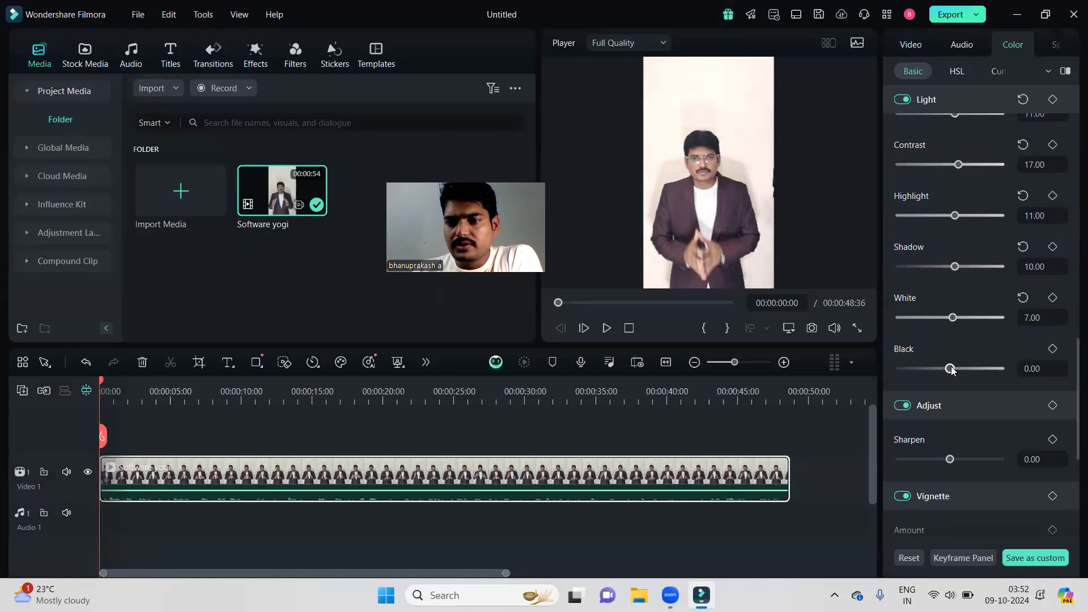
drag(951, 369, 948, 369)
scroll(961, 333, down, 2)
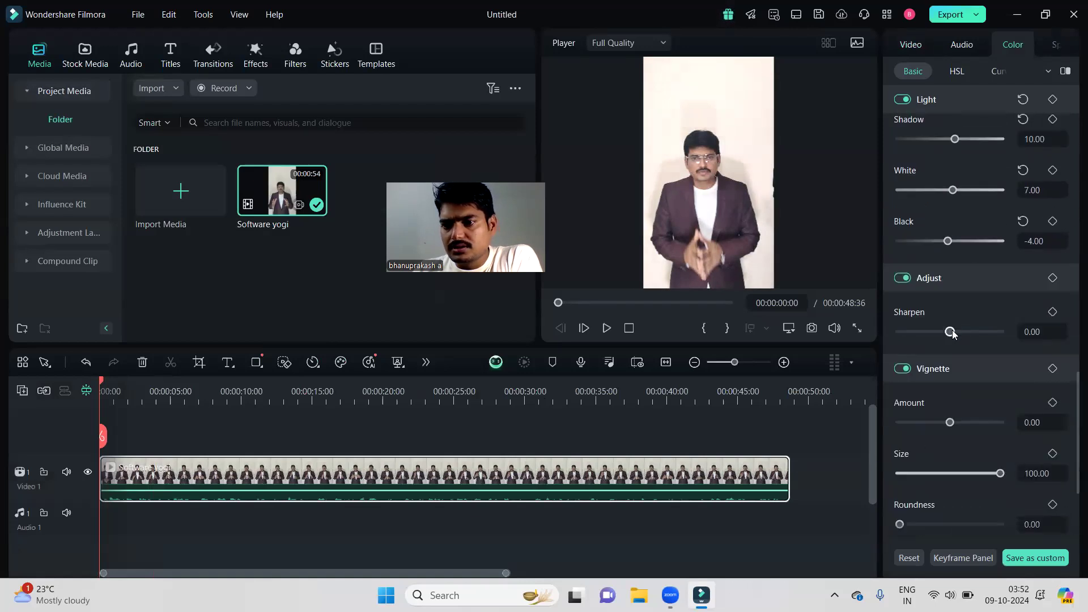
drag(950, 332, 957, 332)
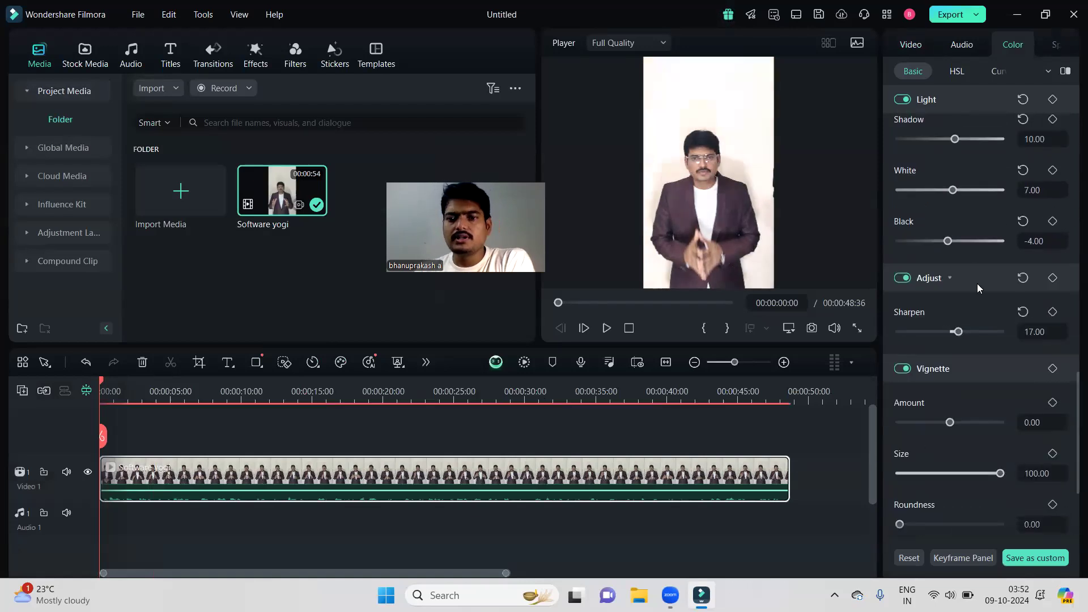
Step: Check the color-corrected clip in the full-screen preview, return to the editor and deselect the clip
click(856, 328)
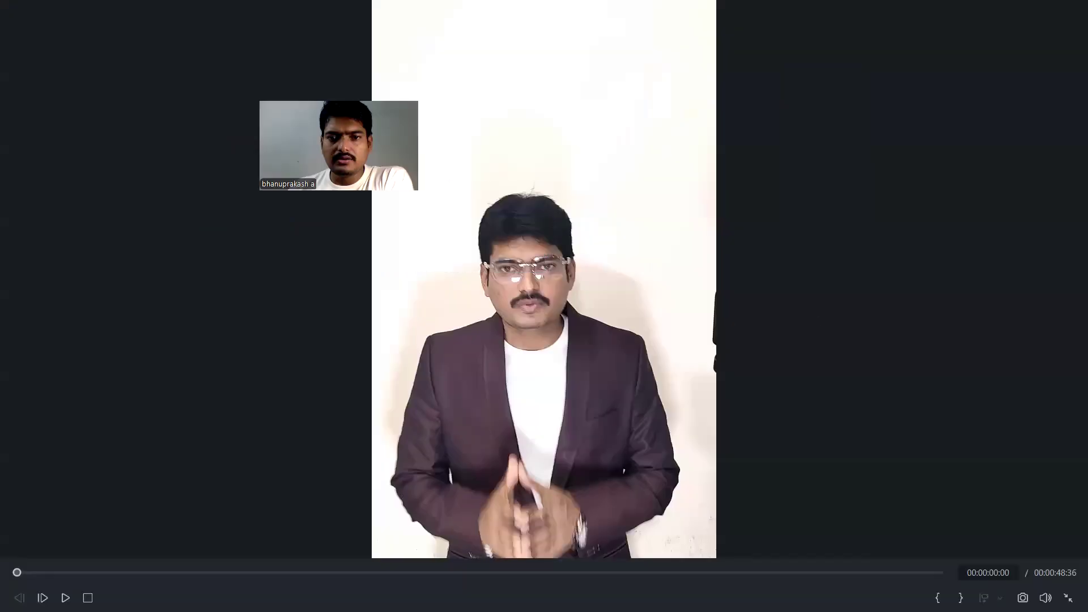
click(1068, 598)
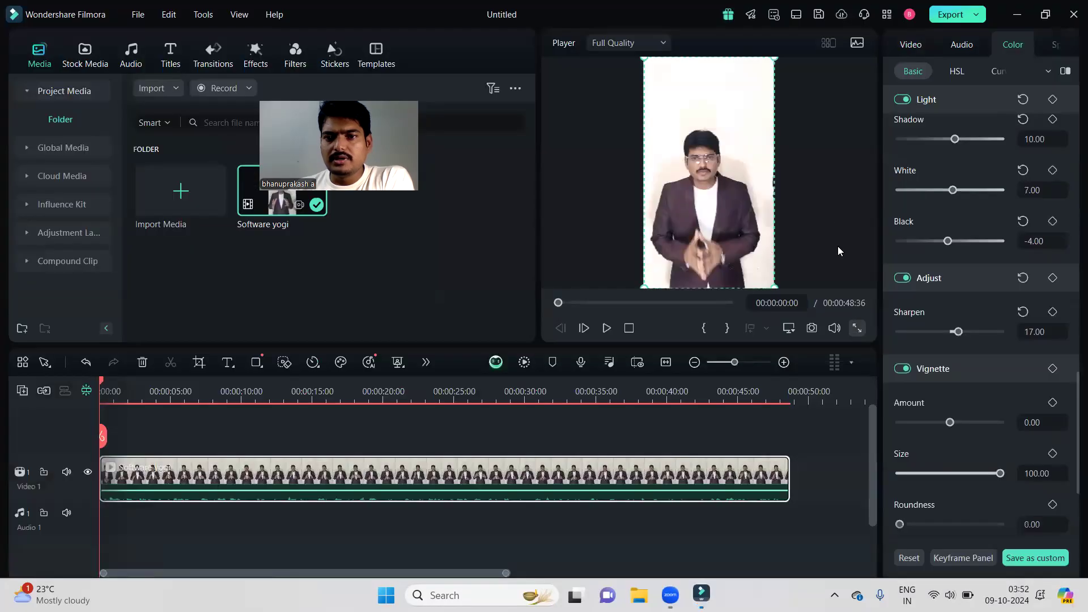
click(821, 479)
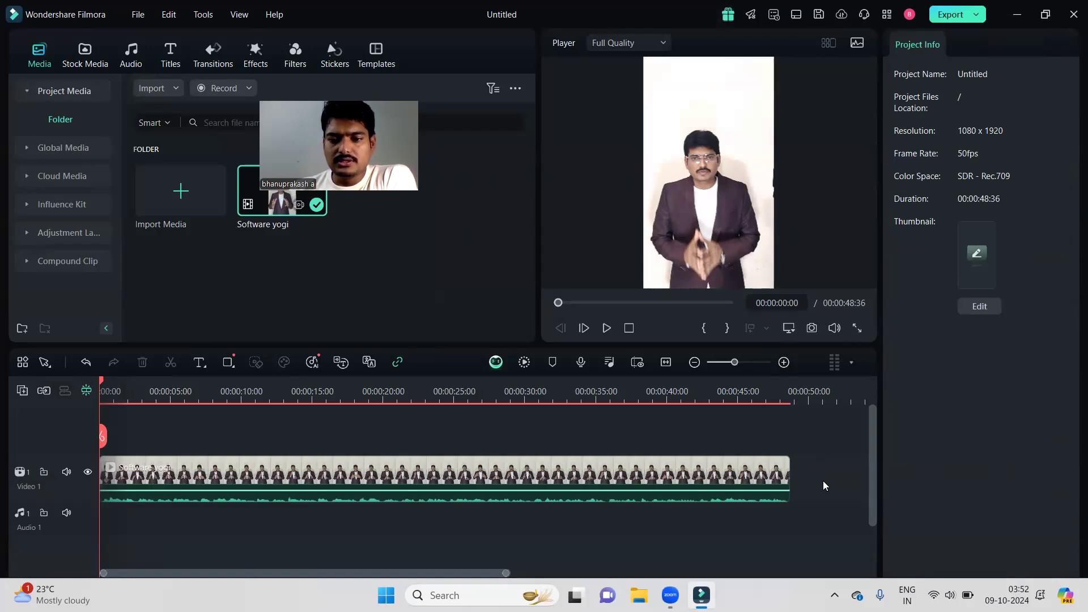
Step: Remove the clip's background with AI Portrait Cutout using the Quick Cutout Mode model
click(776, 476)
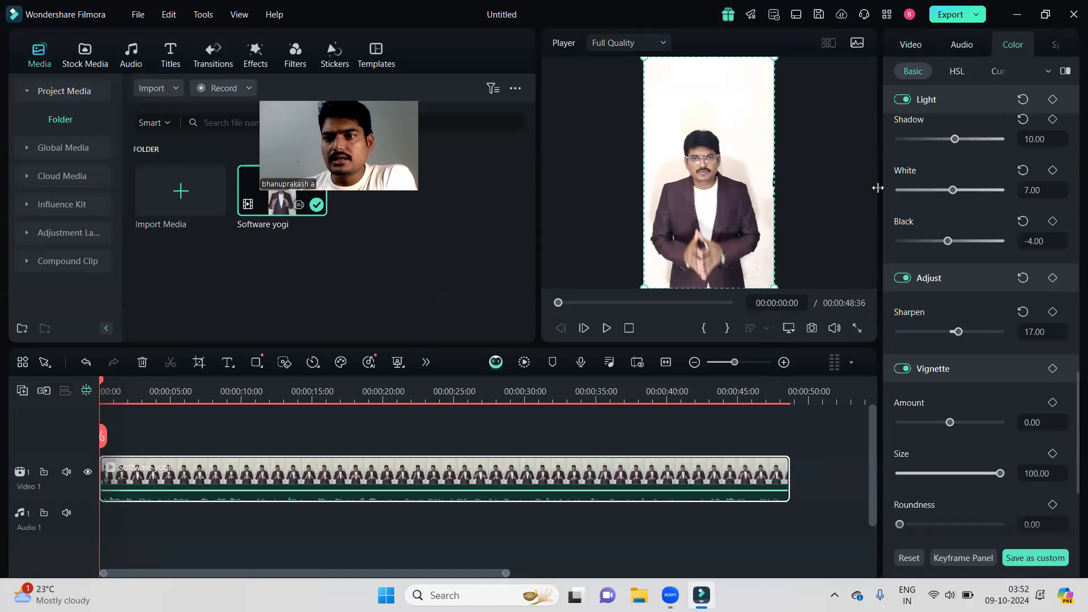
click(912, 45)
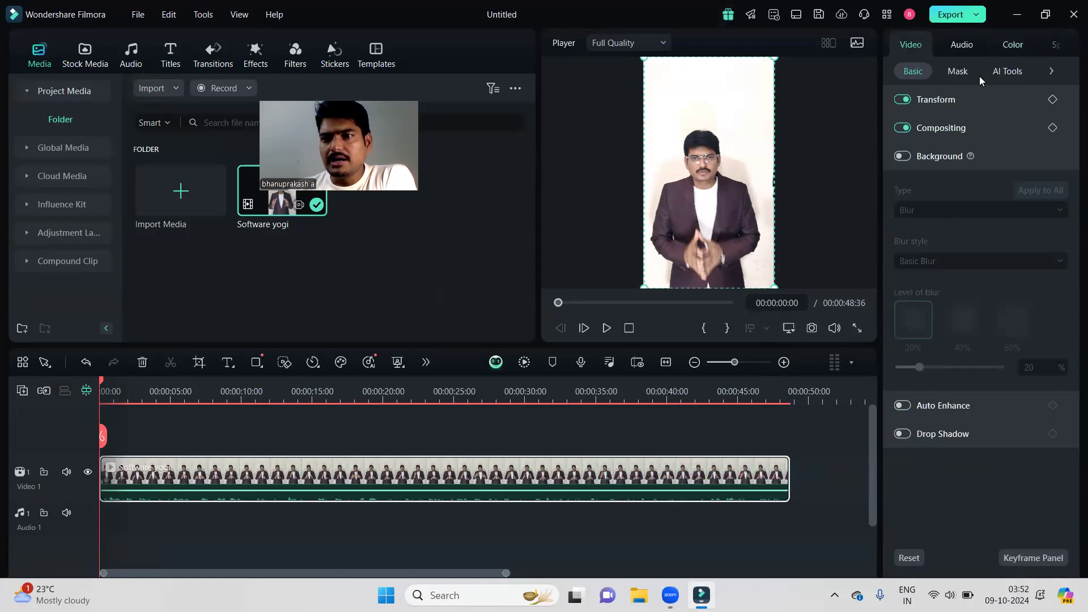
click(1007, 73)
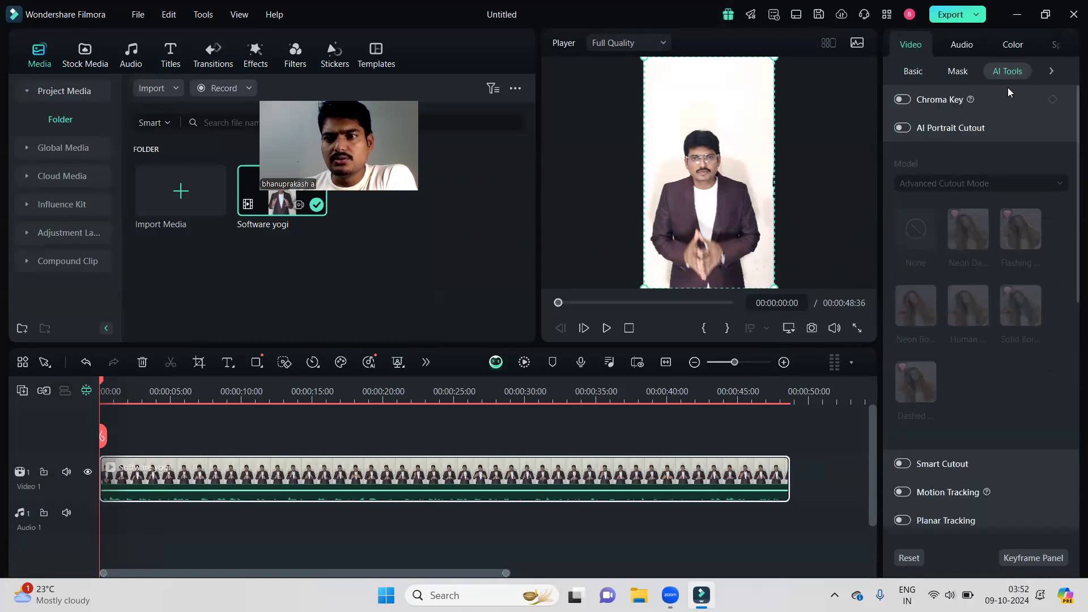
click(906, 128)
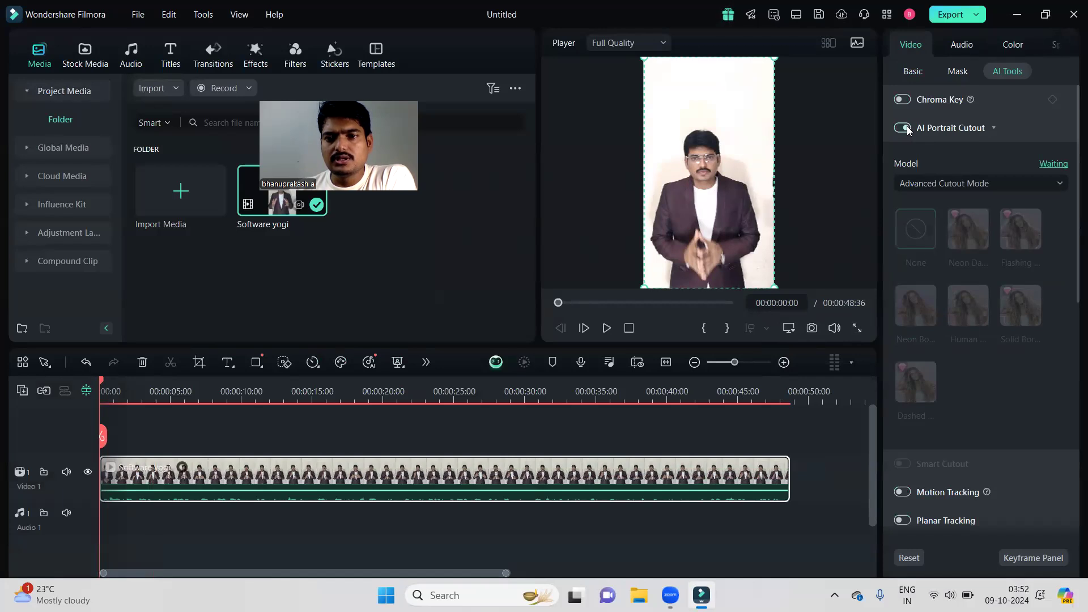
click(933, 183)
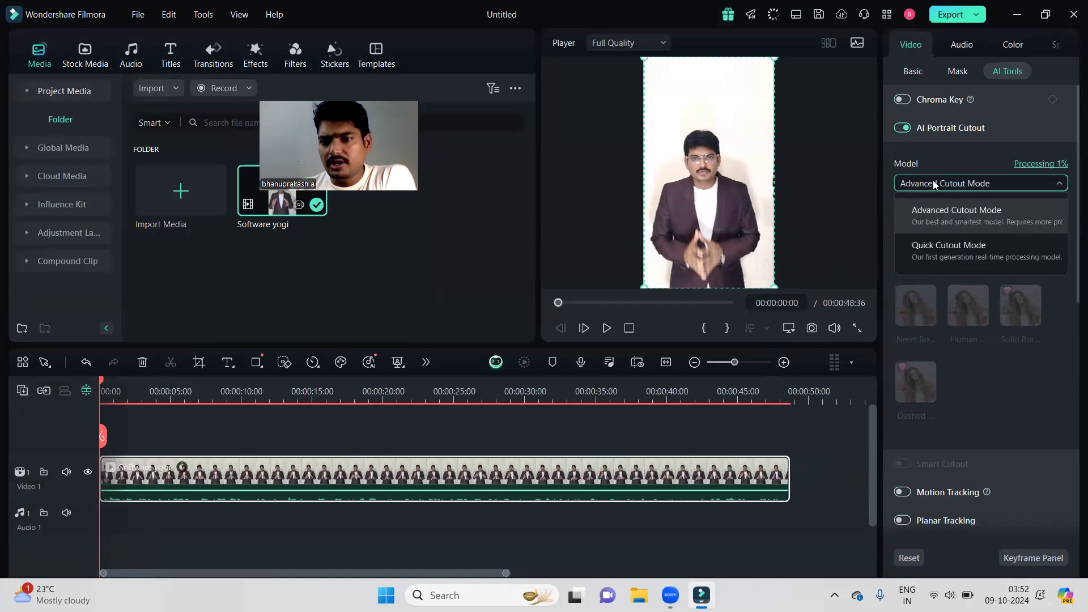
click(931, 251)
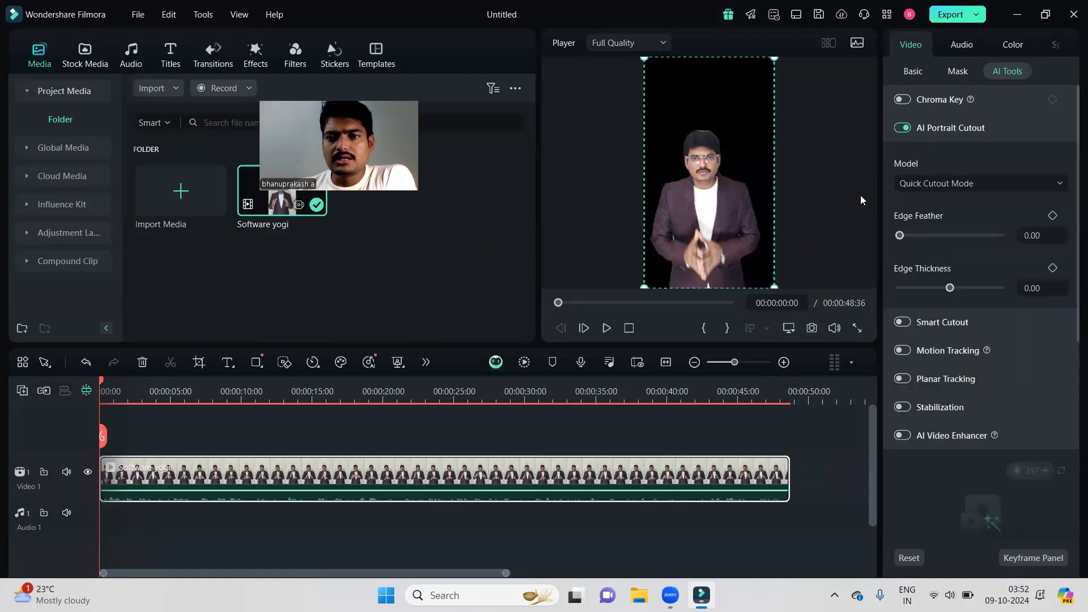
click(824, 476)
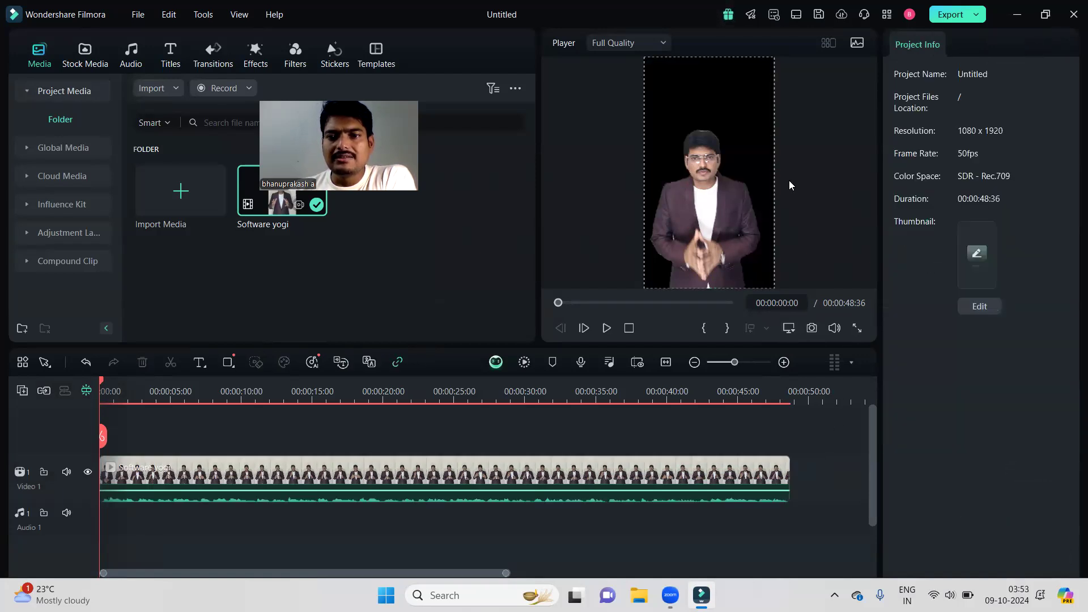
Step: Move the Software yogi clip up to a new Video 2 track, leaving Video 1 empty beneath it
drag(105, 396, 82, 425)
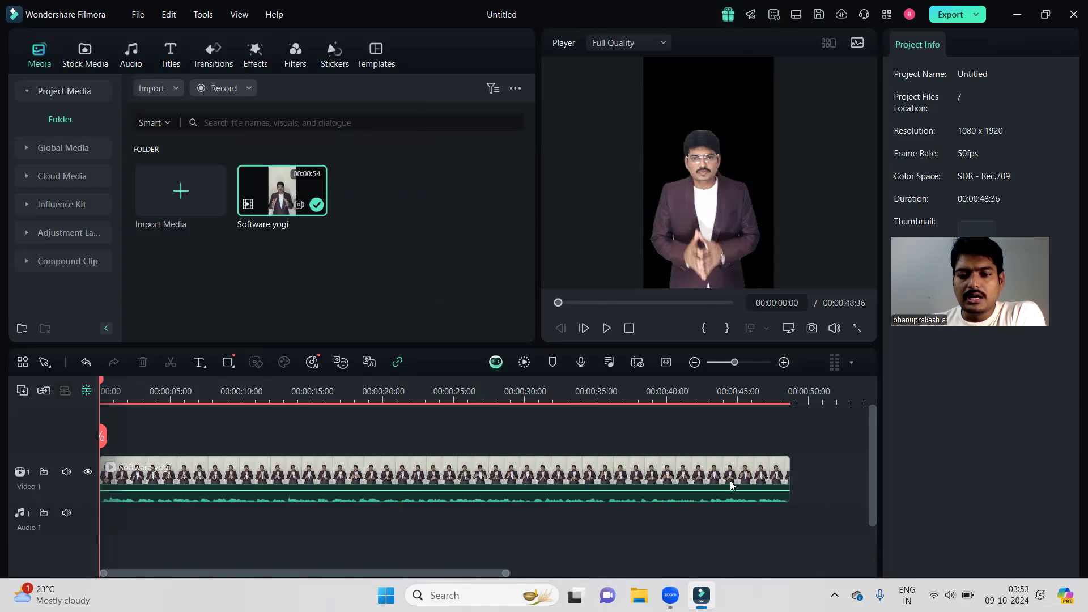
drag(216, 479, 293, 411)
click(349, 521)
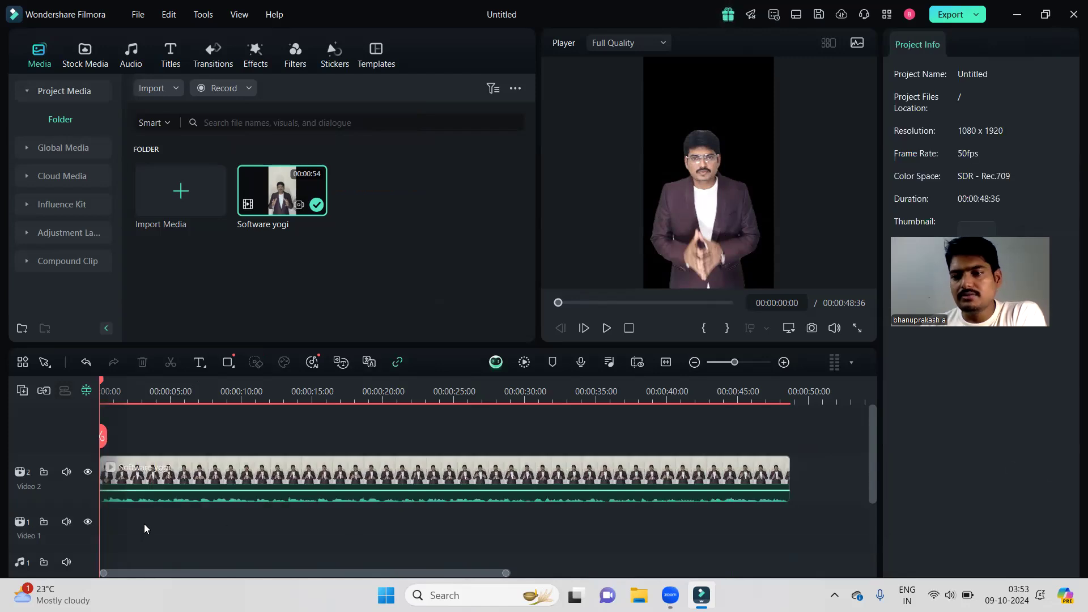
click(269, 309)
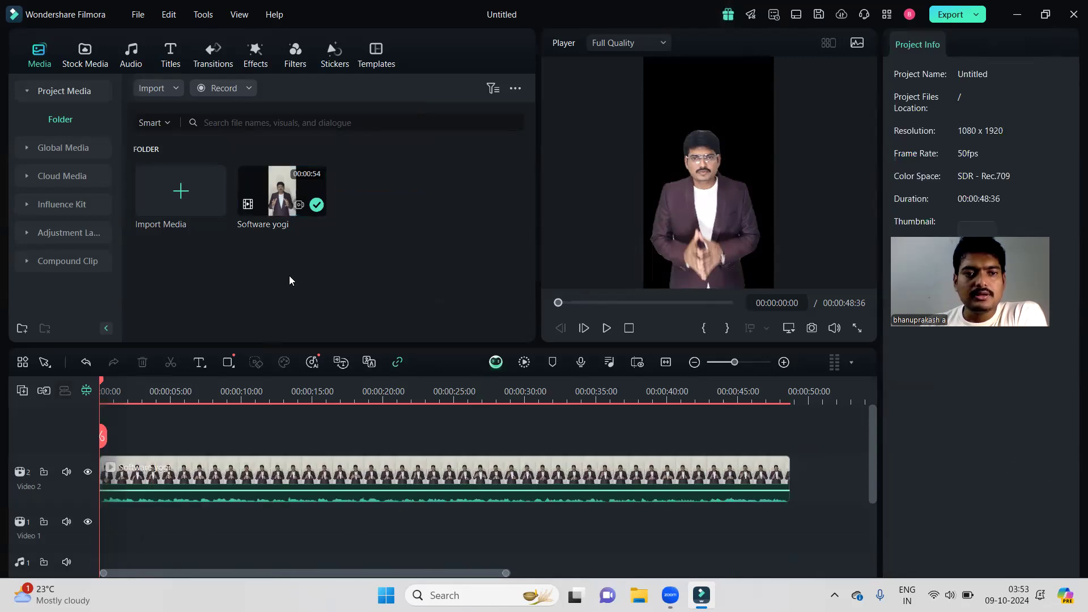
Step: Search the stock media for "software" and place the High-Tech Startup Concept clip at the start of Video 1
click(86, 57)
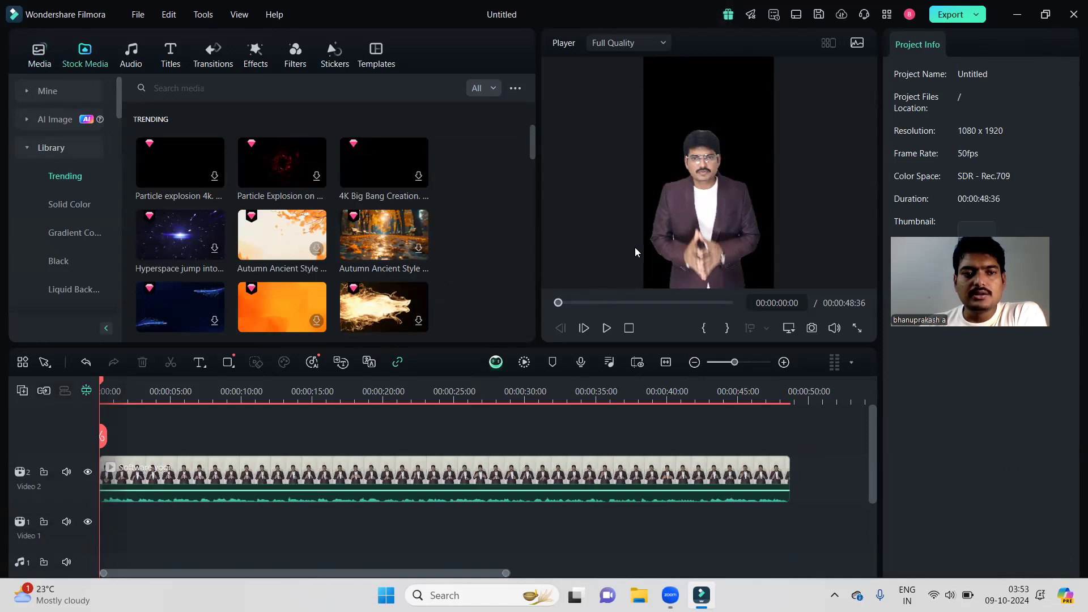
click(227, 88)
text(software)
key(Return)
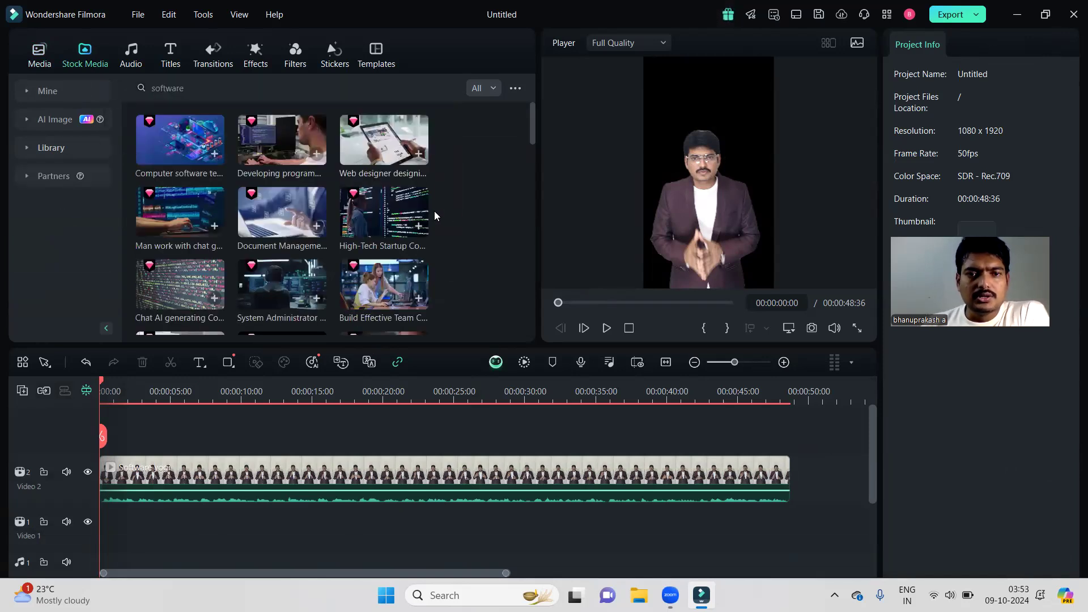
drag(391, 212, 115, 527)
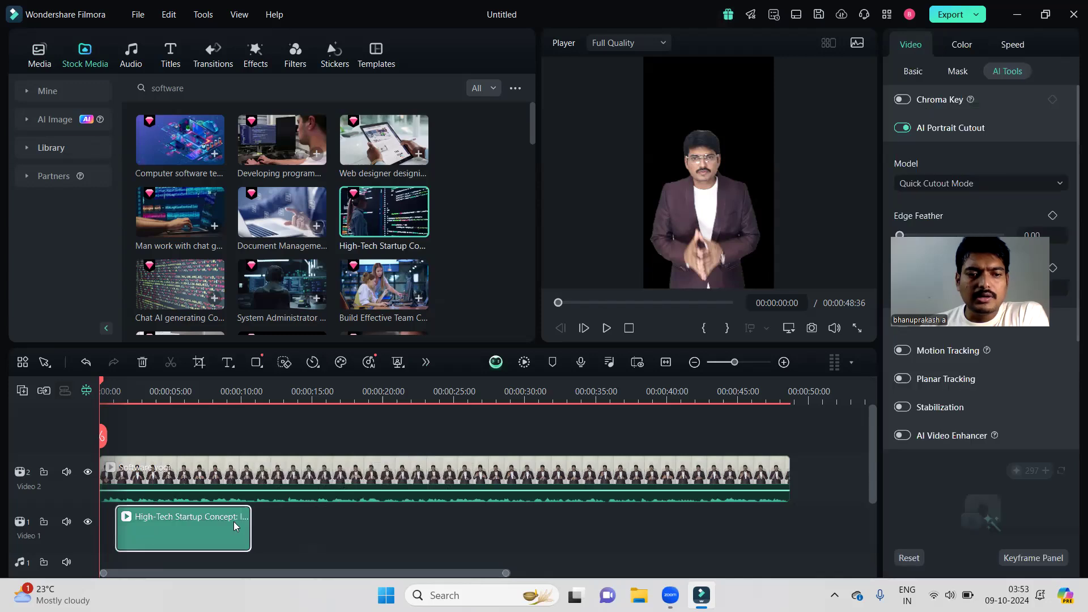
drag(205, 528, 190, 528)
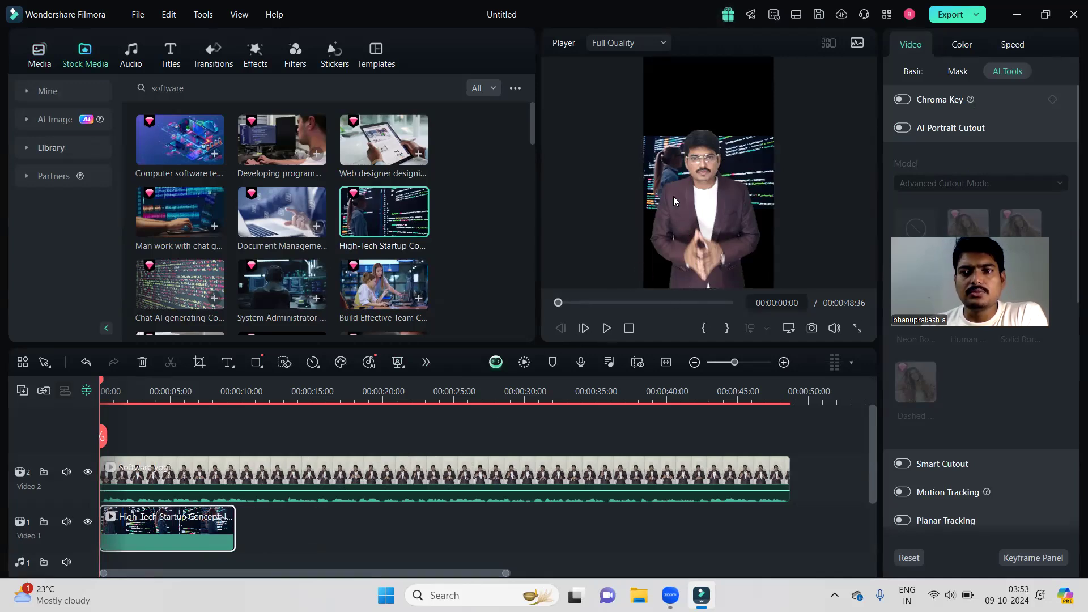
Step: Enlarge the High-Tech Startup Concept clip to fill the vertical frame behind the presenter and check it at about 6 seconds
click(180, 526)
drag(774, 135, 861, 25)
drag(635, 223, 517, 328)
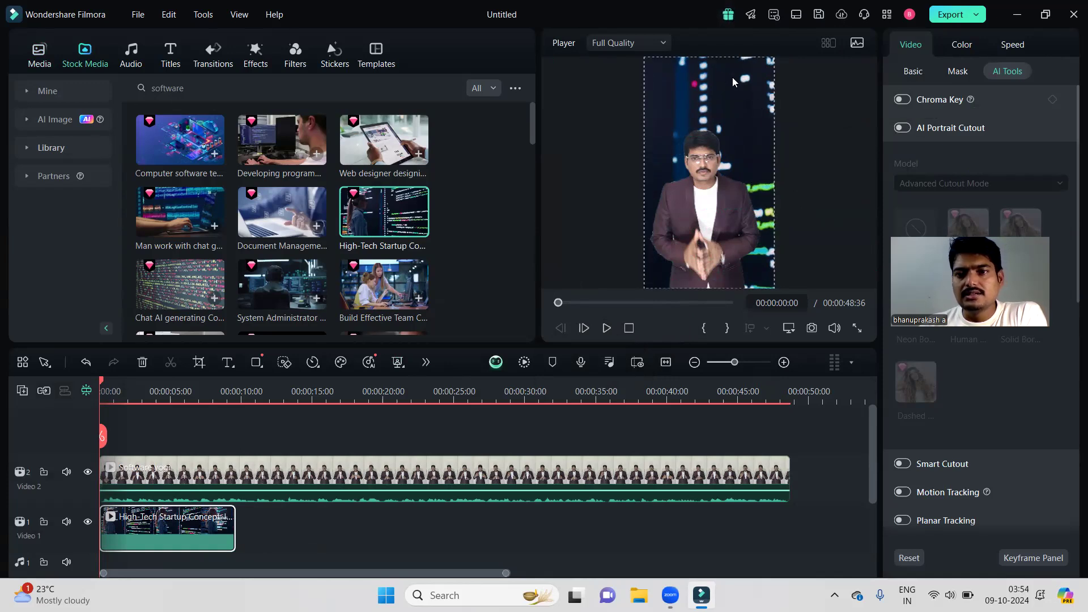
click(268, 515)
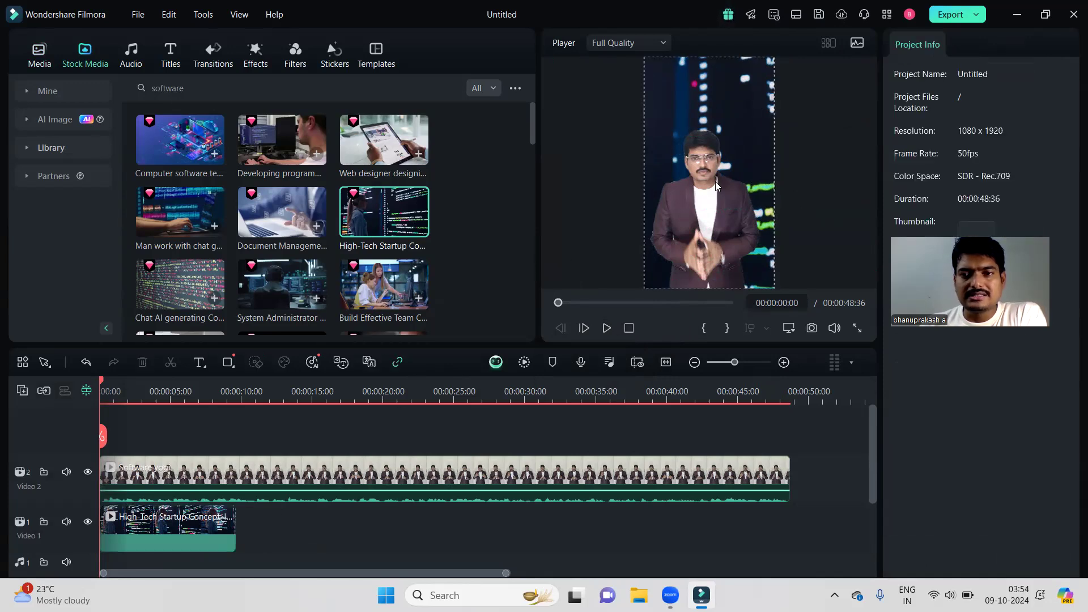
click(177, 528)
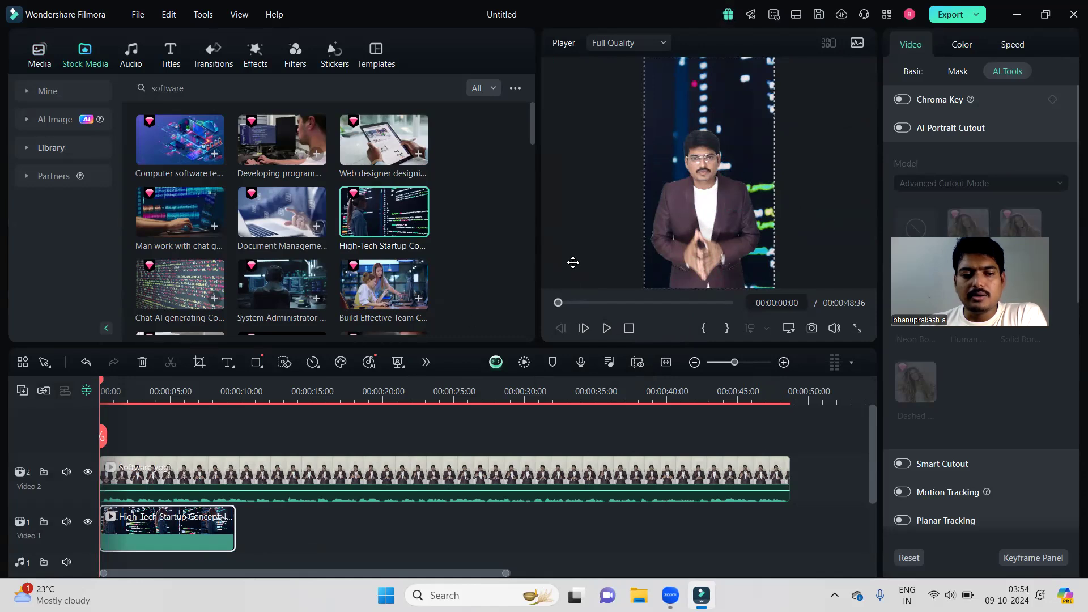
drag(102, 383, 192, 390)
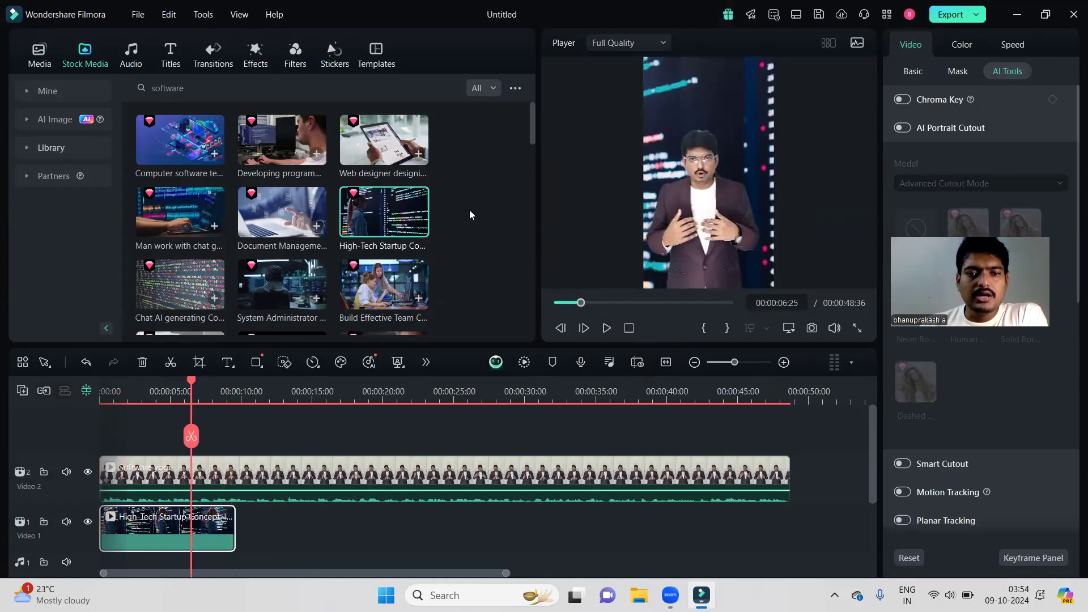
Step: Add the Young Asian business creative team clip directly after the first background on Video 1 and enlarge it to fill the frame
scroll(470, 213, down, 2)
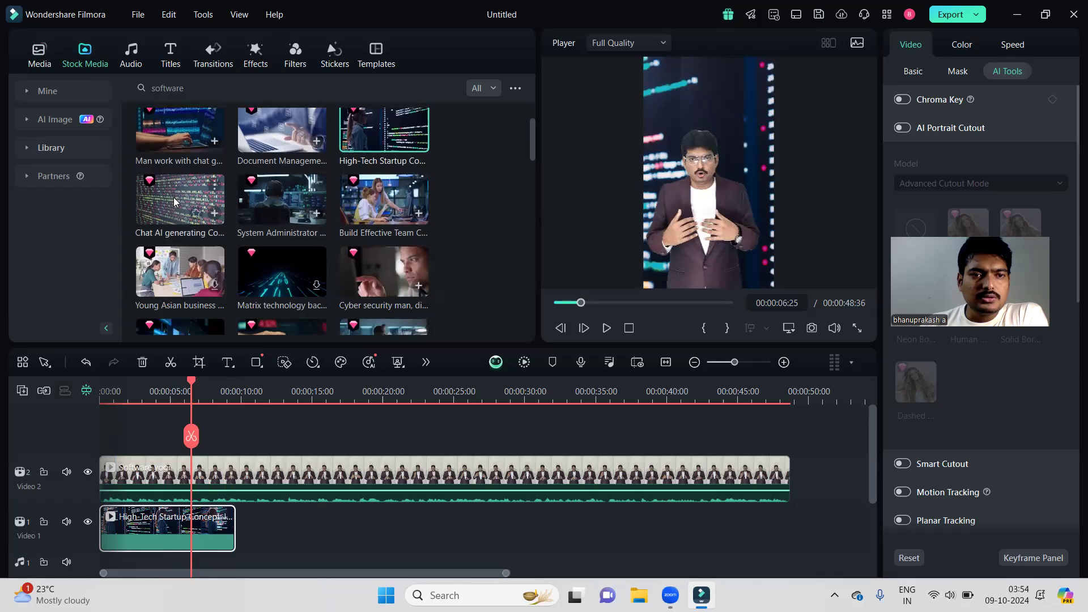
drag(180, 271, 249, 527)
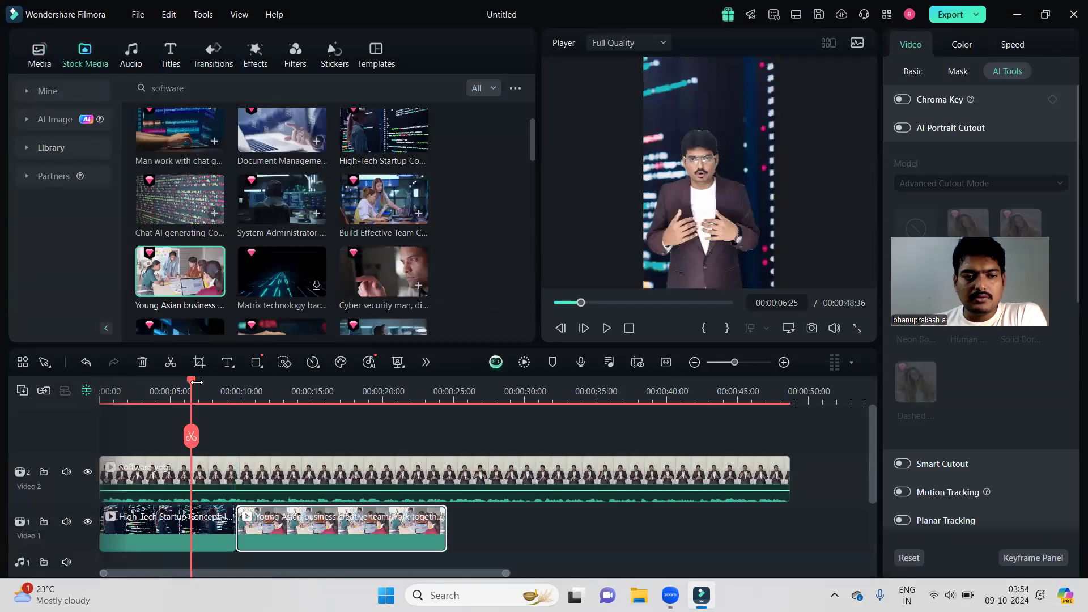
drag(202, 381, 298, 381)
click(399, 527)
drag(775, 137, 792, 63)
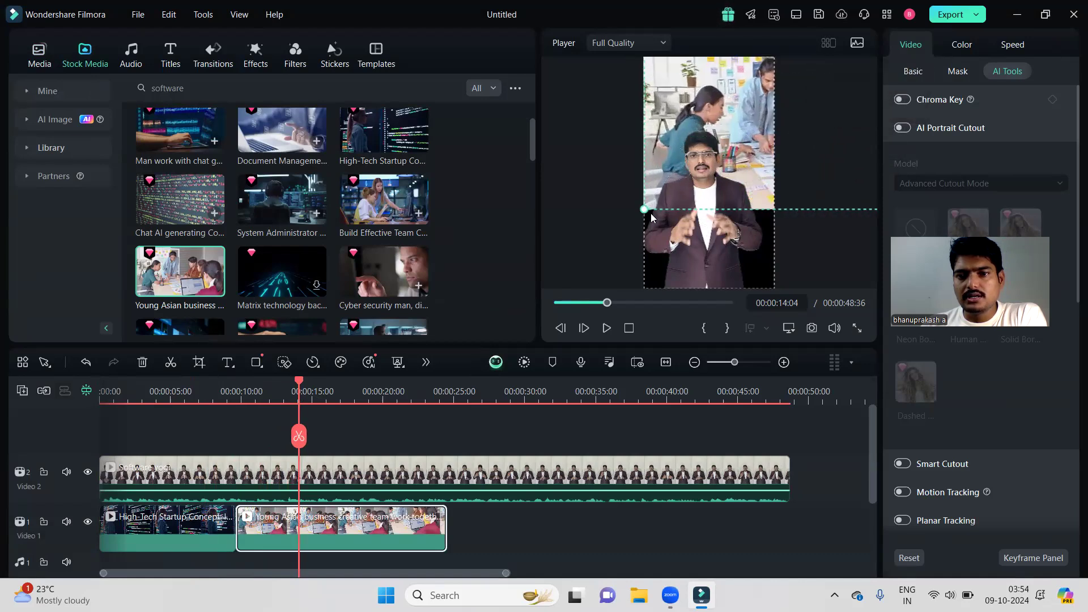
drag(642, 208, 527, 322)
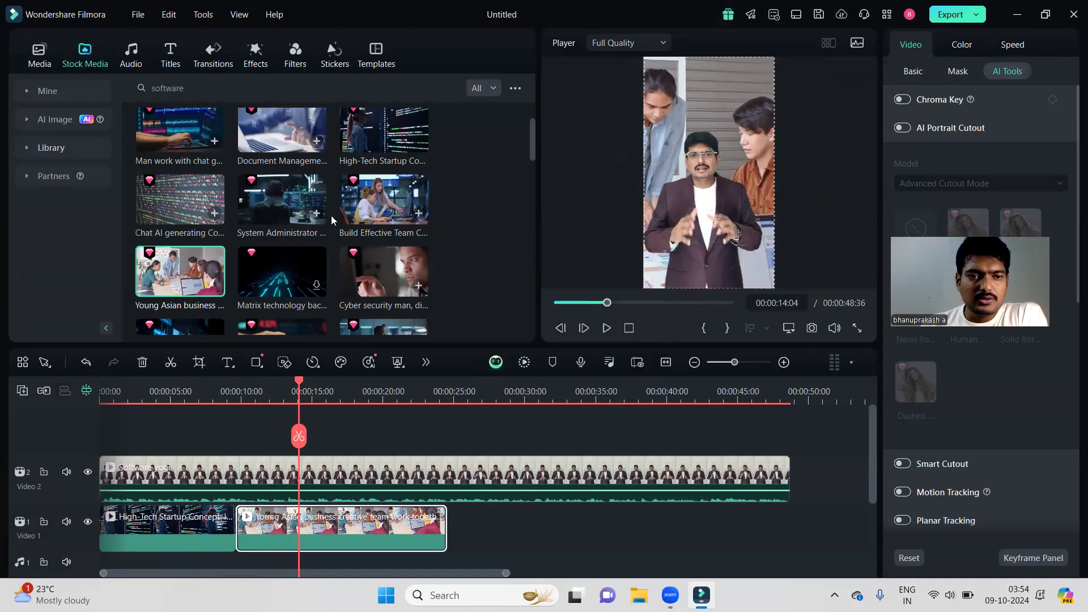
Step: Add the Software developer using generative AI clip as the third background on Video 1 and enlarge it to fill the frame
scroll(331, 215, down, 5)
drag(385, 161, 536, 504)
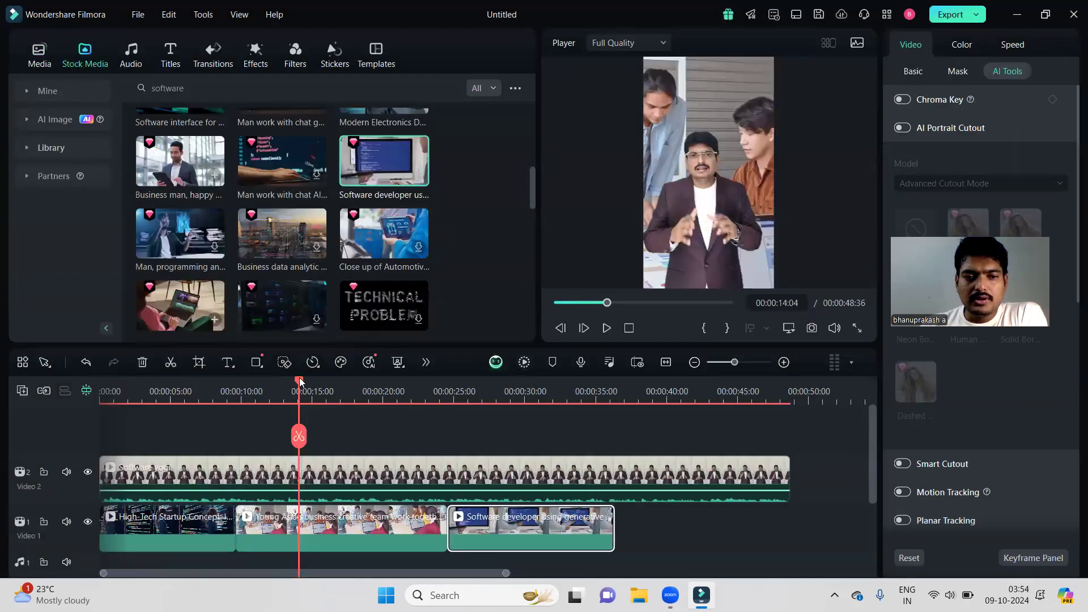
drag(300, 383, 516, 384)
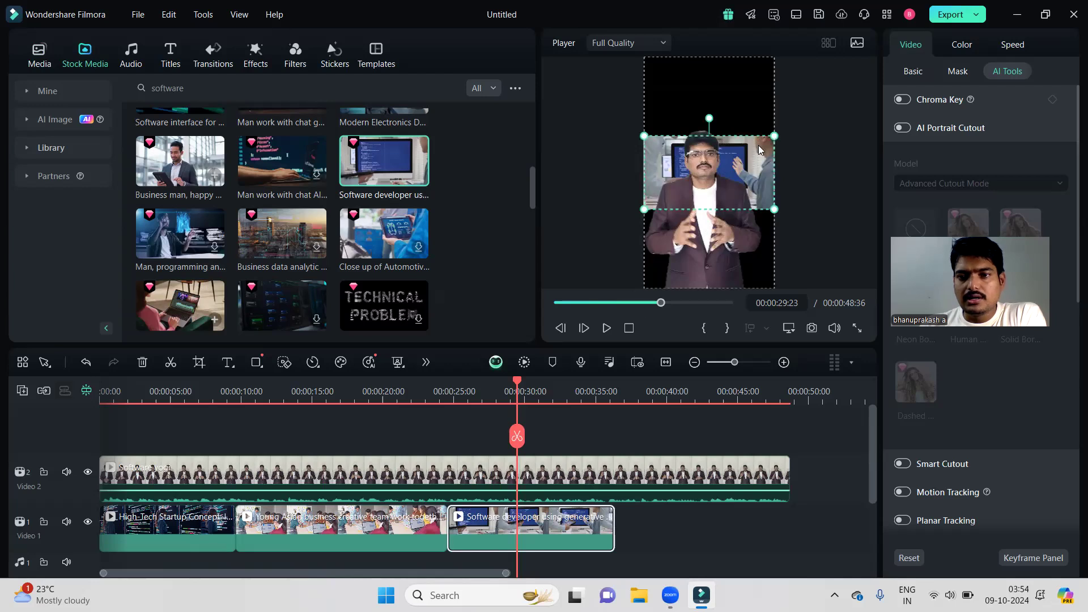
drag(774, 137, 814, 68)
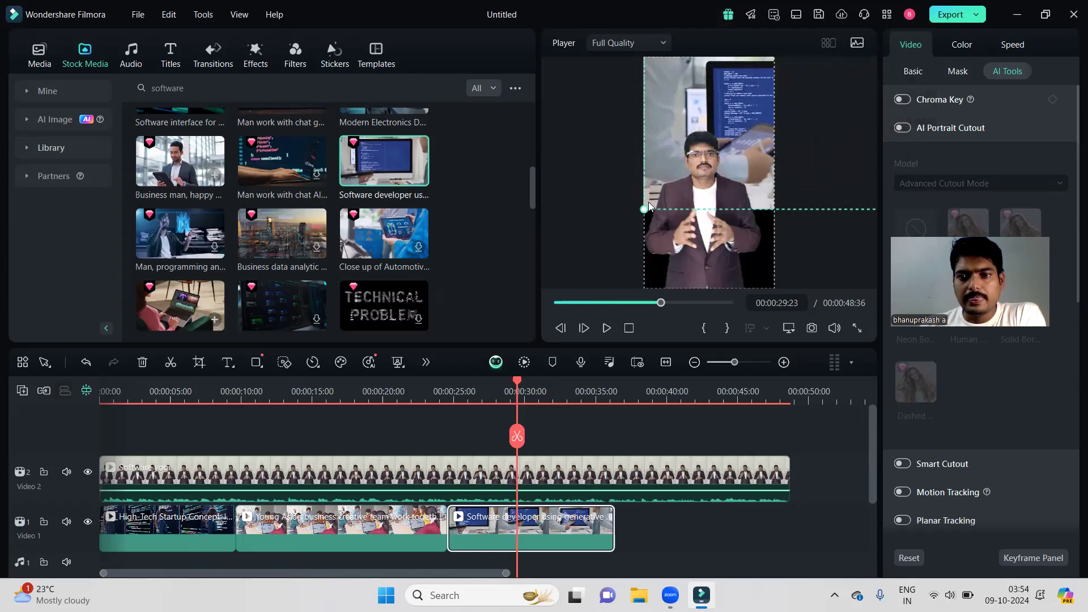
drag(644, 208, 532, 306)
Step: Add the green Circuit board 3D stock clip after the software developer clip and enlarge it to fill the frame
scroll(361, 221, down, 3)
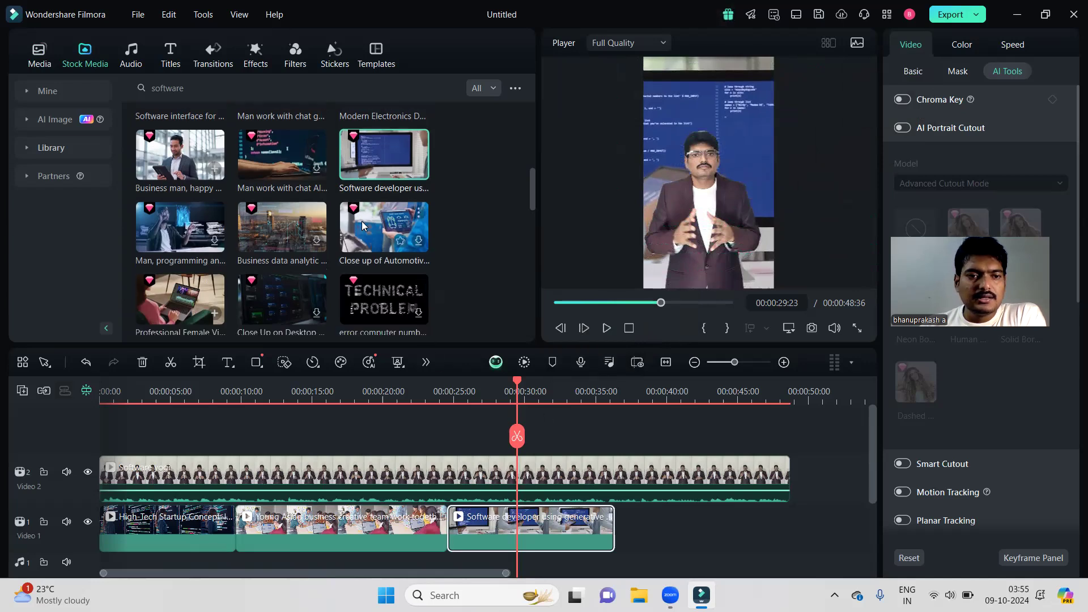
drag(267, 216, 689, 523)
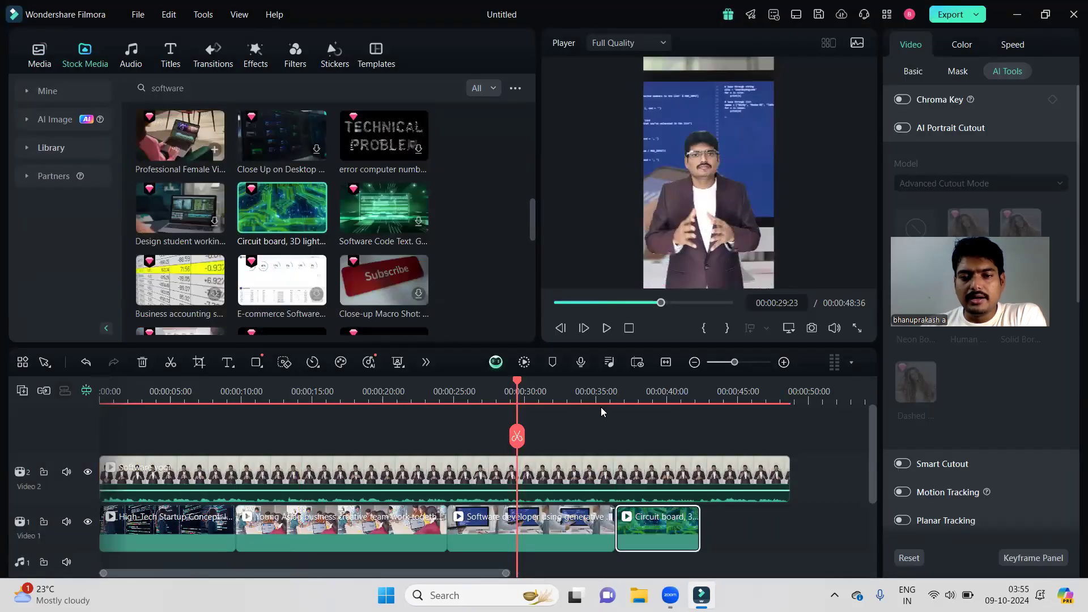
drag(516, 387, 644, 387)
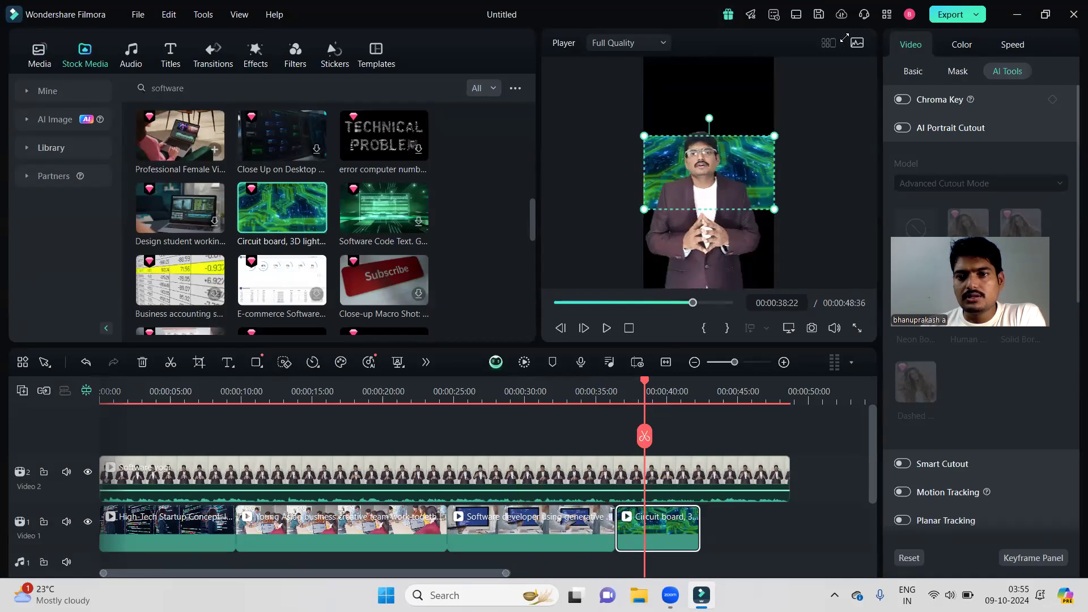
drag(643, 210, 505, 315)
Step: Add the Man, programming stock clip after the circuit board clip on Video 1 and enlarge it to fill the frame
scroll(250, 252, down, 4)
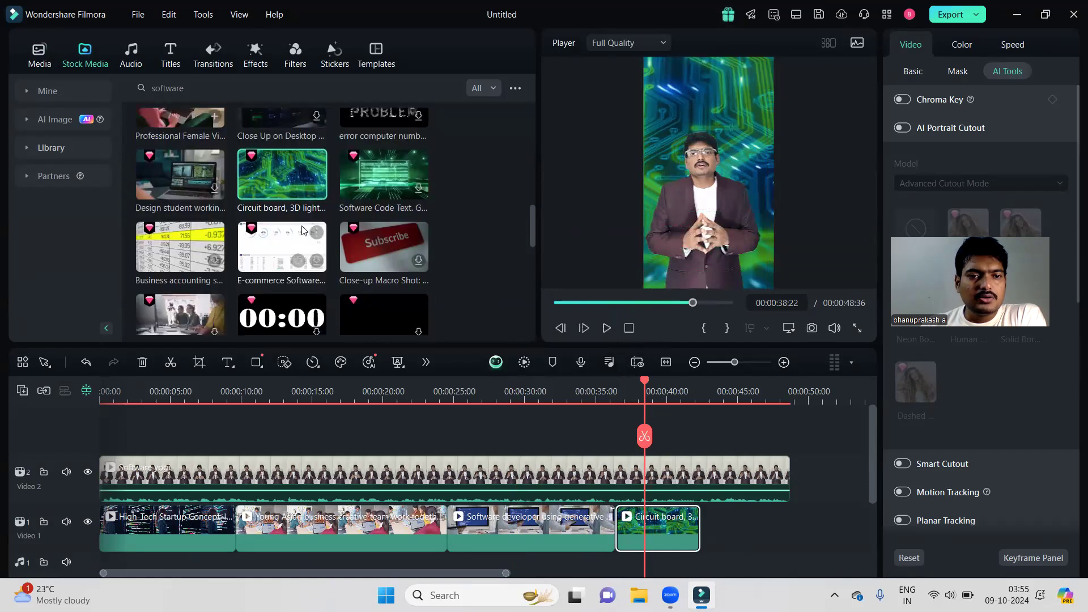
scroll(250, 246, down, 5)
drag(177, 241, 756, 521)
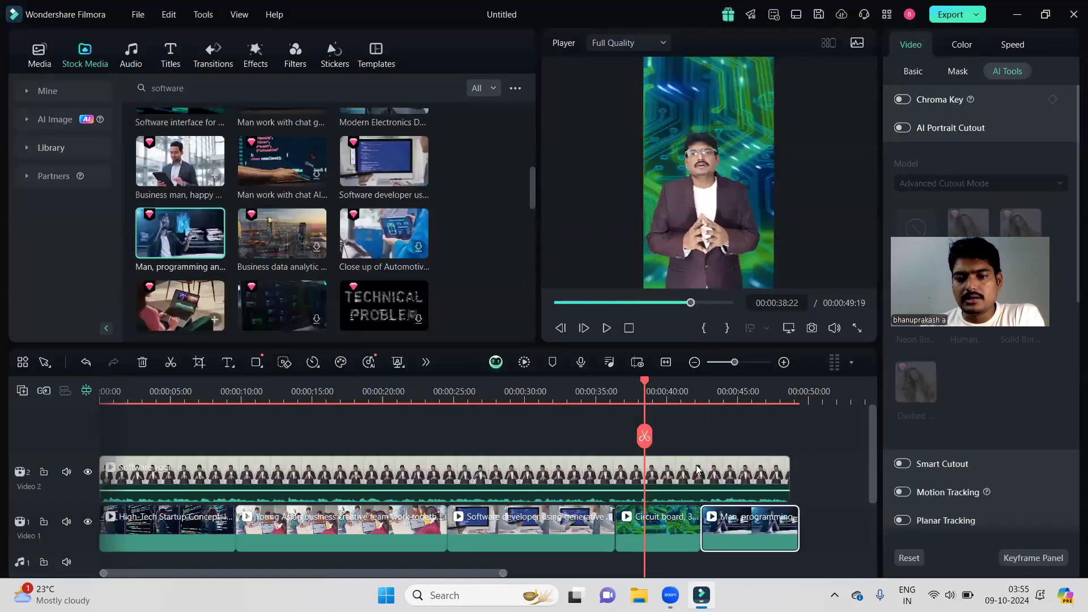
double_click(744, 521)
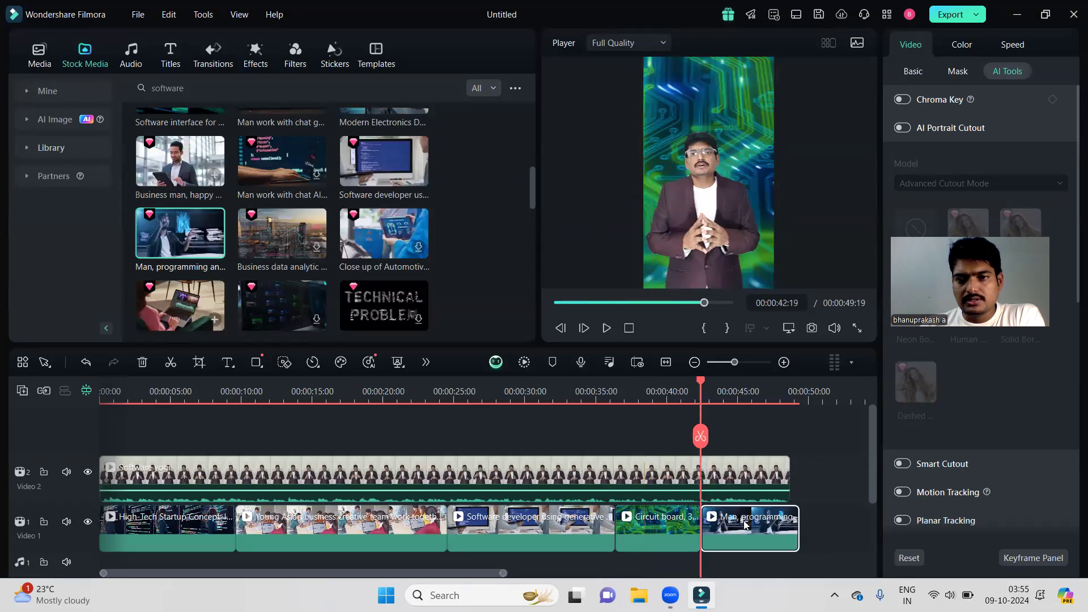
drag(774, 136, 850, 48)
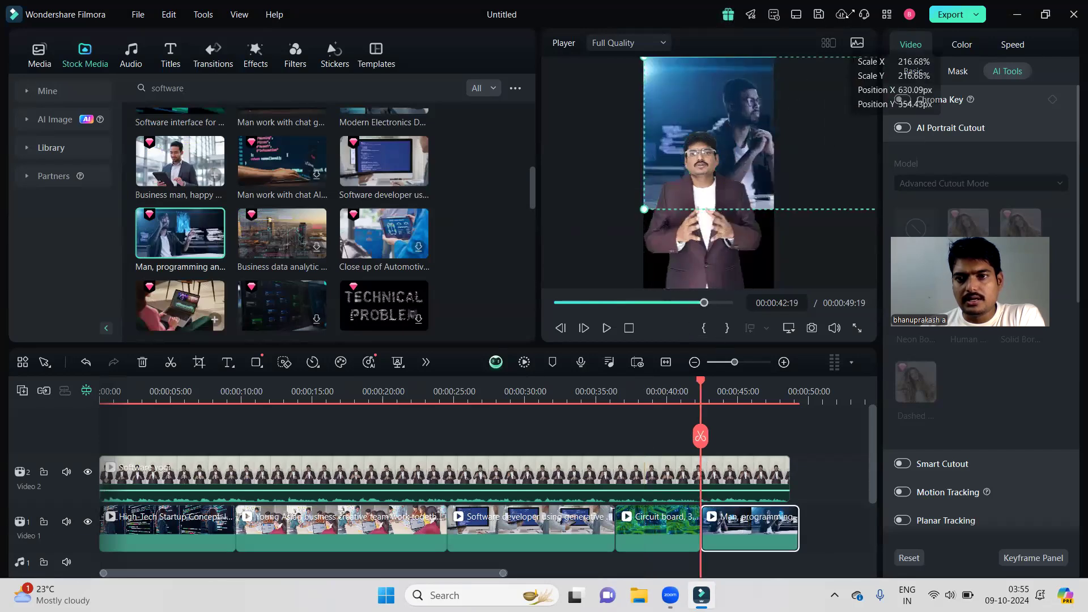
drag(647, 218, 601, 226)
drag(717, 381, 717, 422)
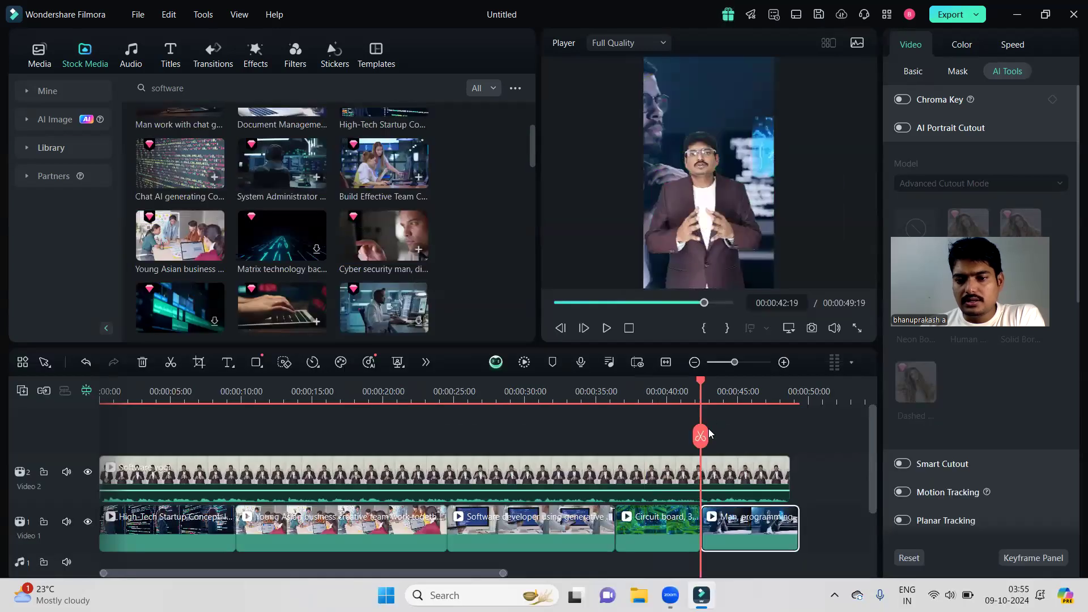
Step: Trim the end of the Man, programming clip to match the end of the Software yogi clip
drag(701, 381, 768, 381)
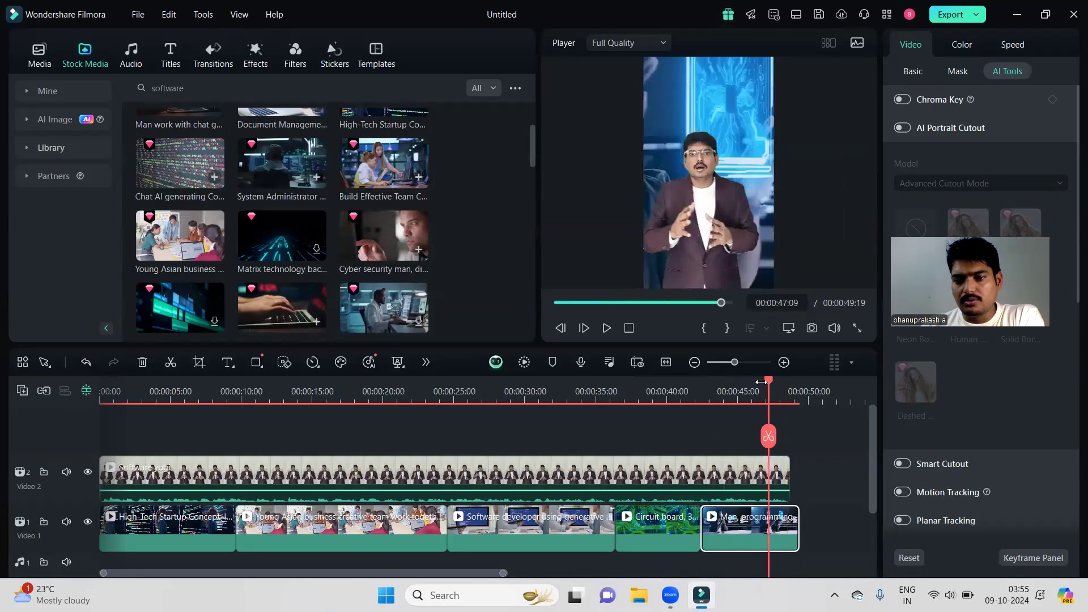
click(783, 362)
drag(637, 530, 595, 521)
click(694, 362)
click(694, 362)
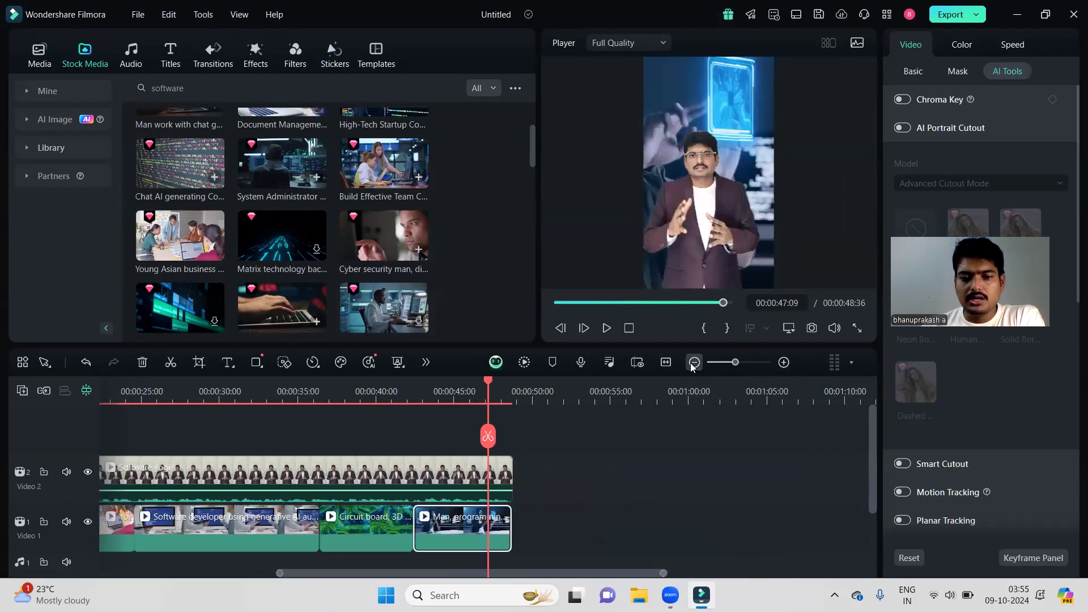
Step: Deselect the last background clip and return the playhead to the start of the timeline
drag(633, 570, 444, 573)
click(695, 363)
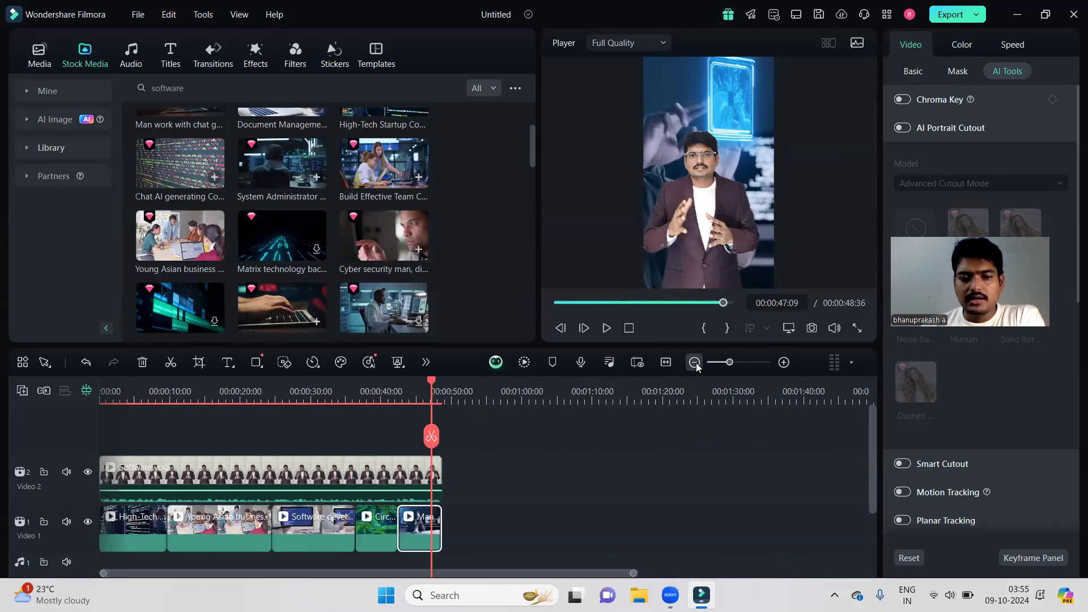
click(518, 460)
click(629, 328)
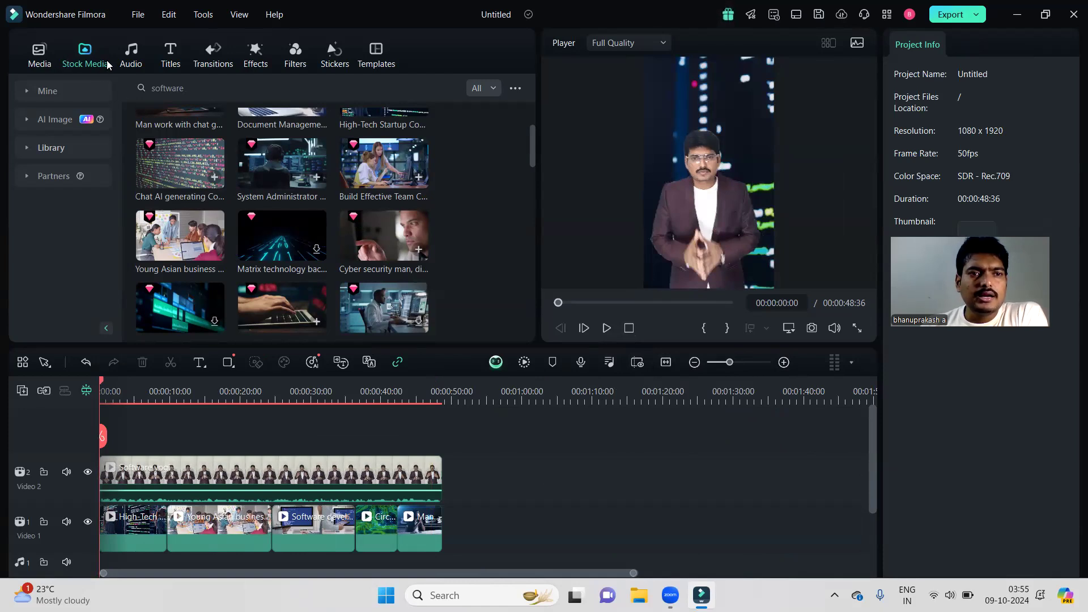
Step: Search the titles for "comic" and add Retro Comic 3D Title on a new track spanning the full length of the video
click(171, 56)
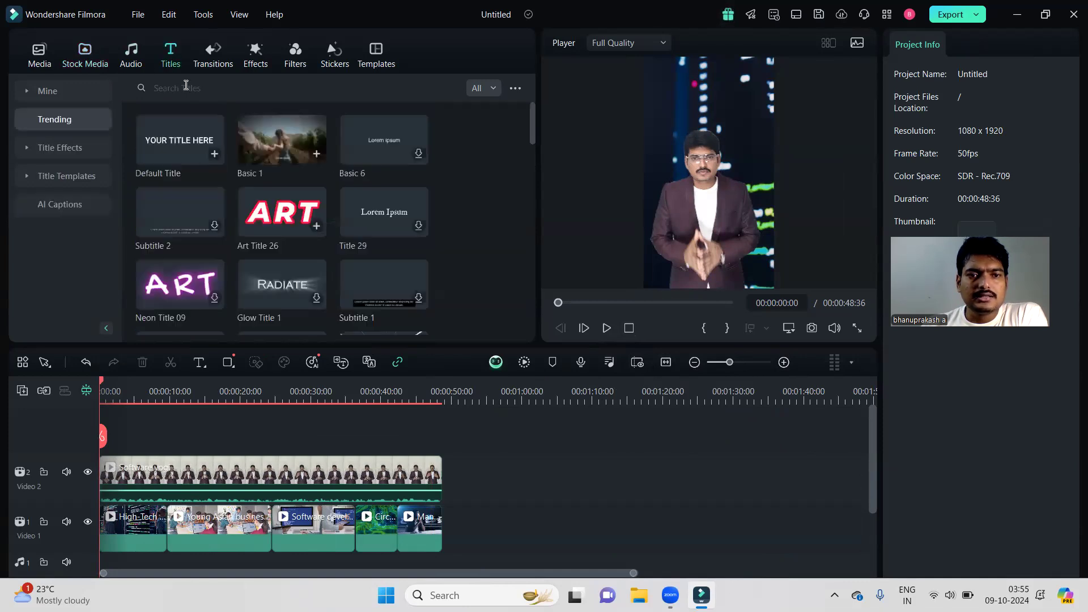
click(266, 84)
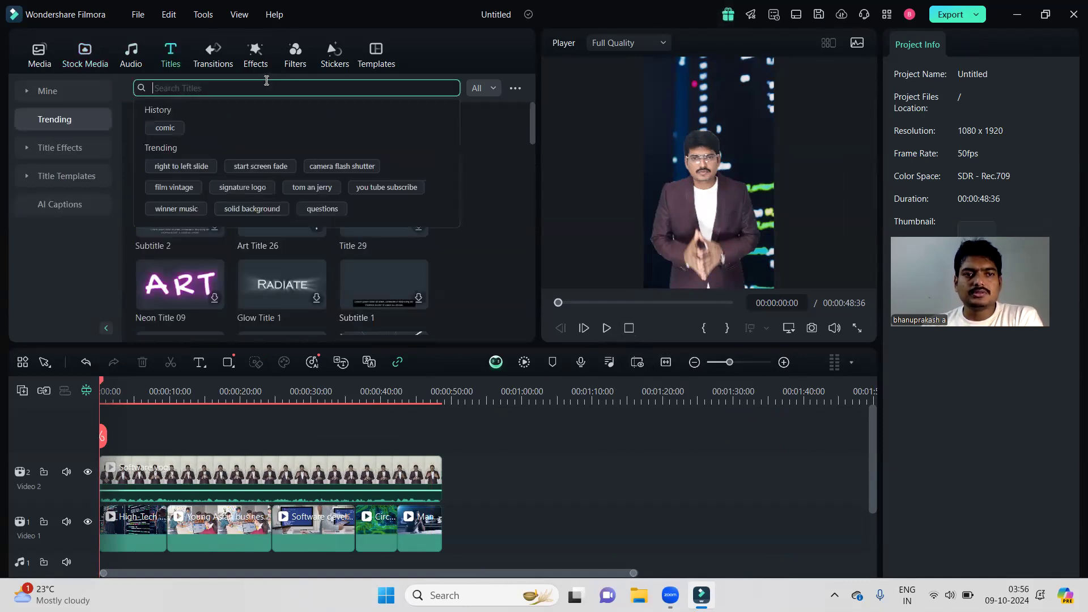
text(com)
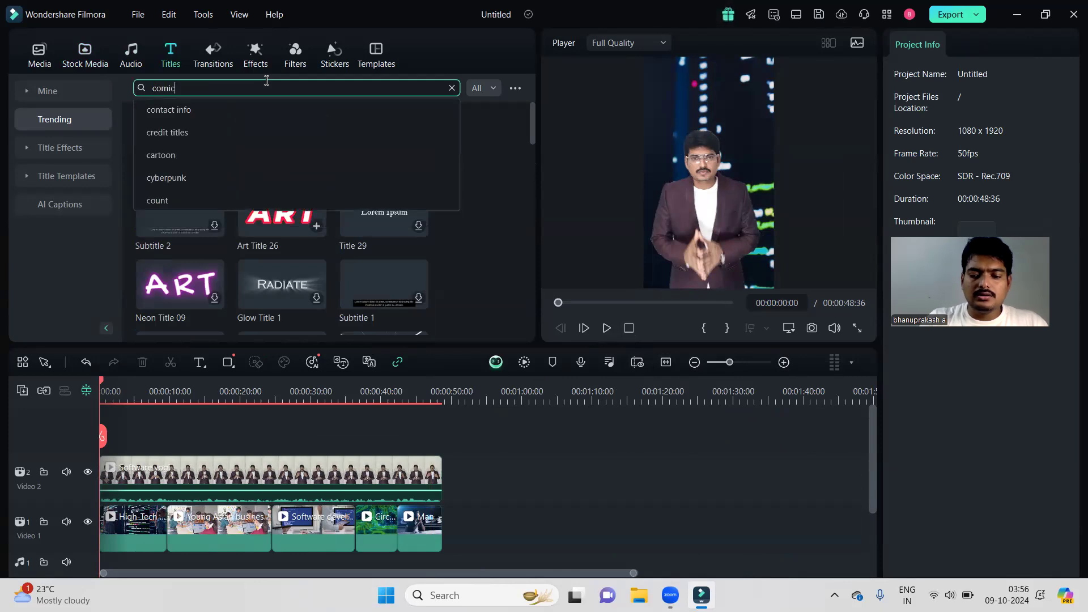
text(ic)
key(Return)
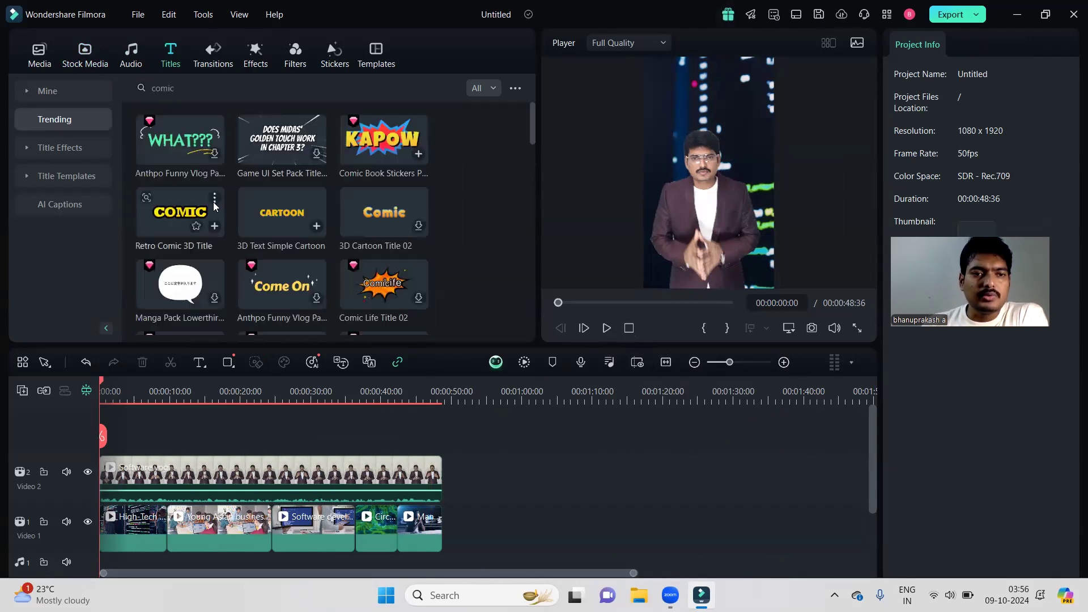
drag(182, 226, 441, 465)
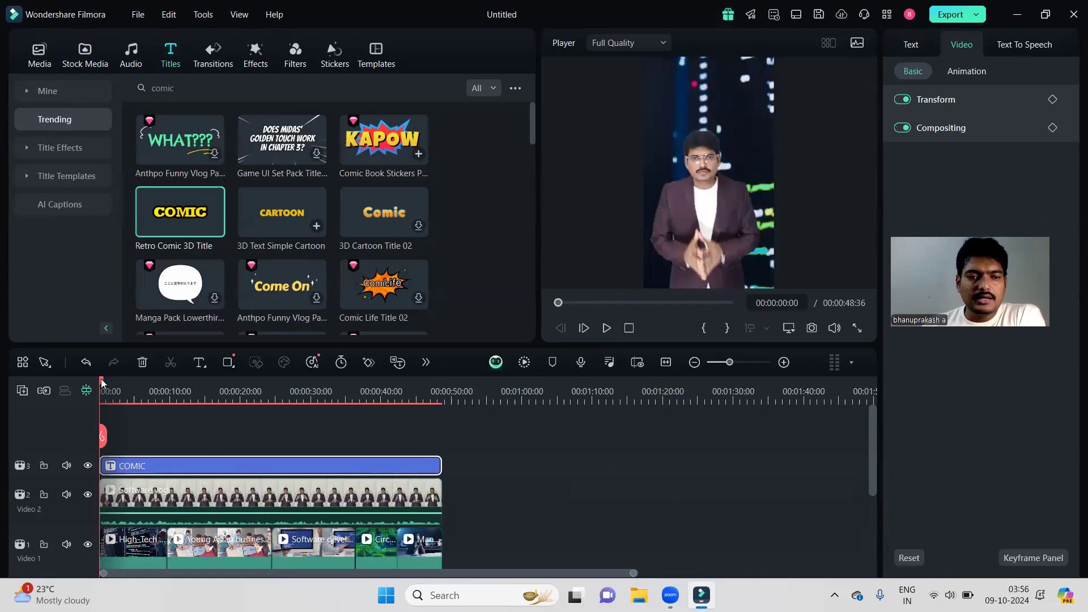
Step: Move the COMIC title in the preview up above the presenter's head
drag(103, 384, 181, 385)
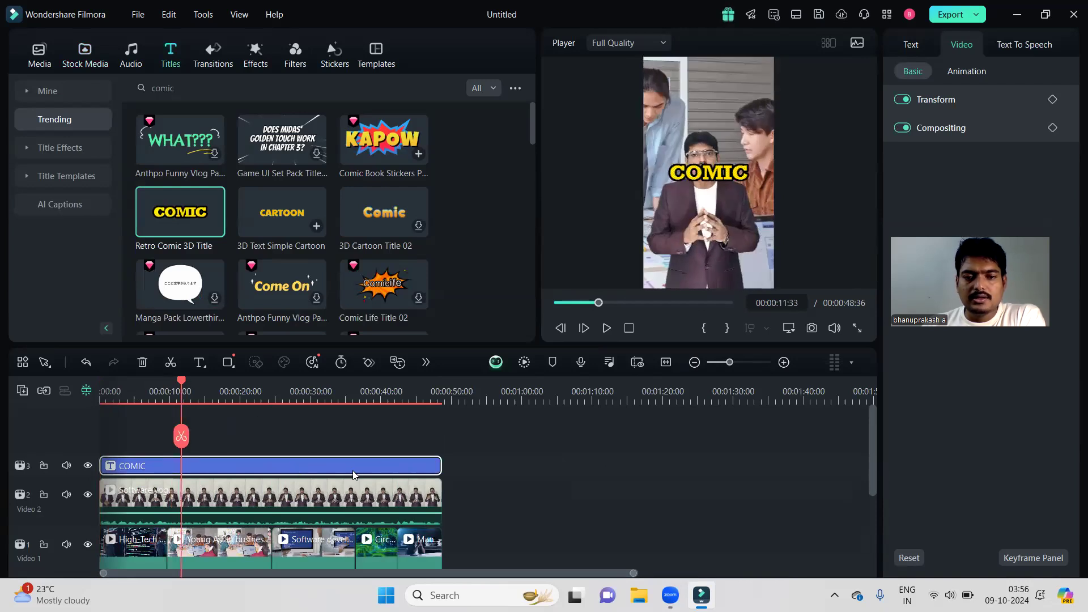
click(708, 172)
drag(703, 160, 698, 91)
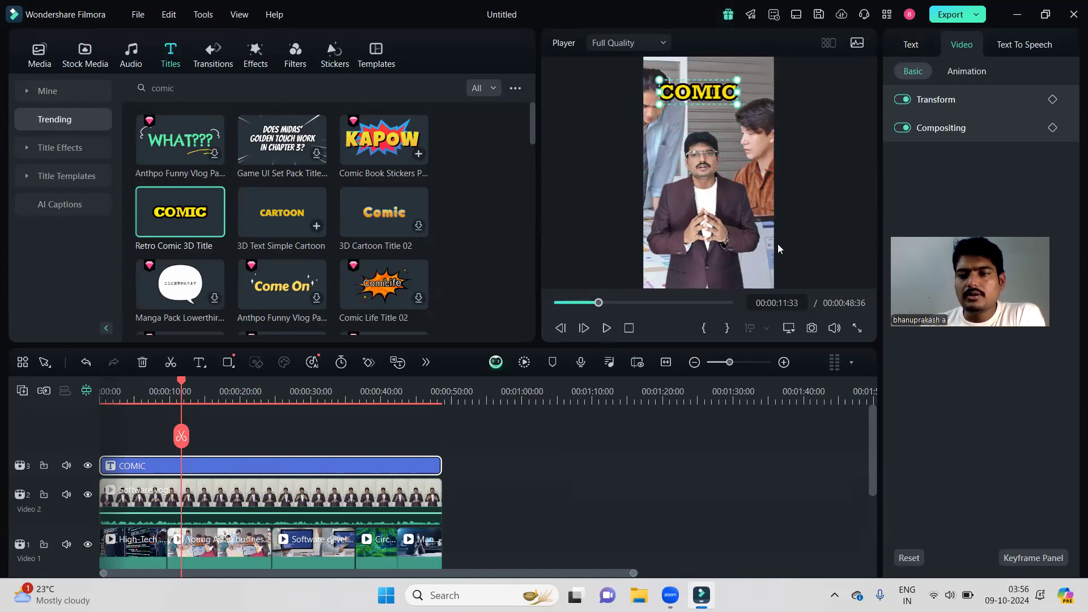
Step: Replace the COMIC title's text with "Software_Yogi" and deselect the title
click(910, 45)
drag(937, 136, 874, 134)
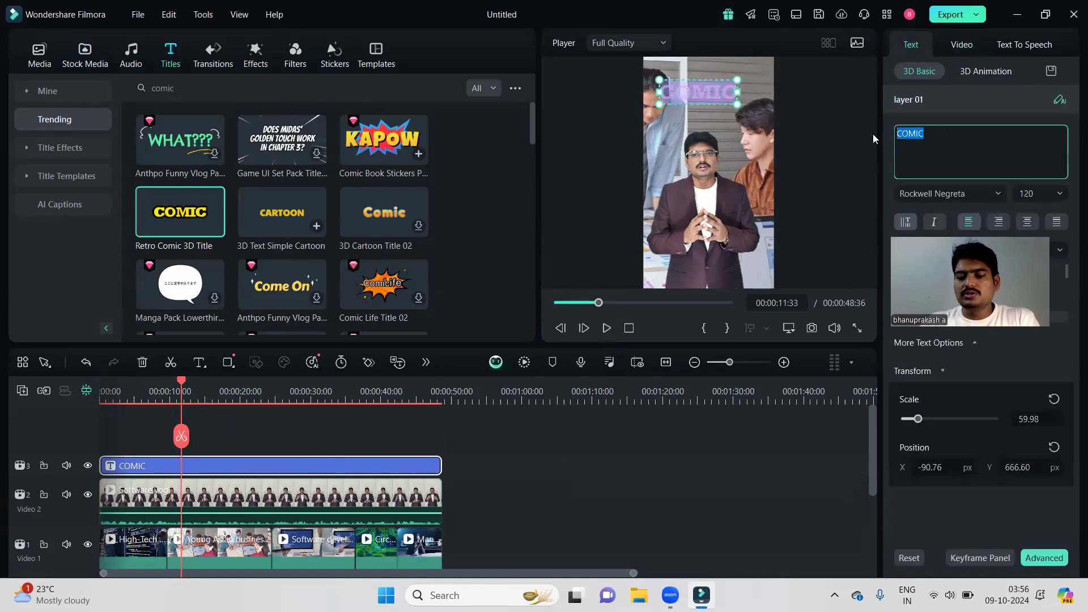
key(BackSpace)
text(S)
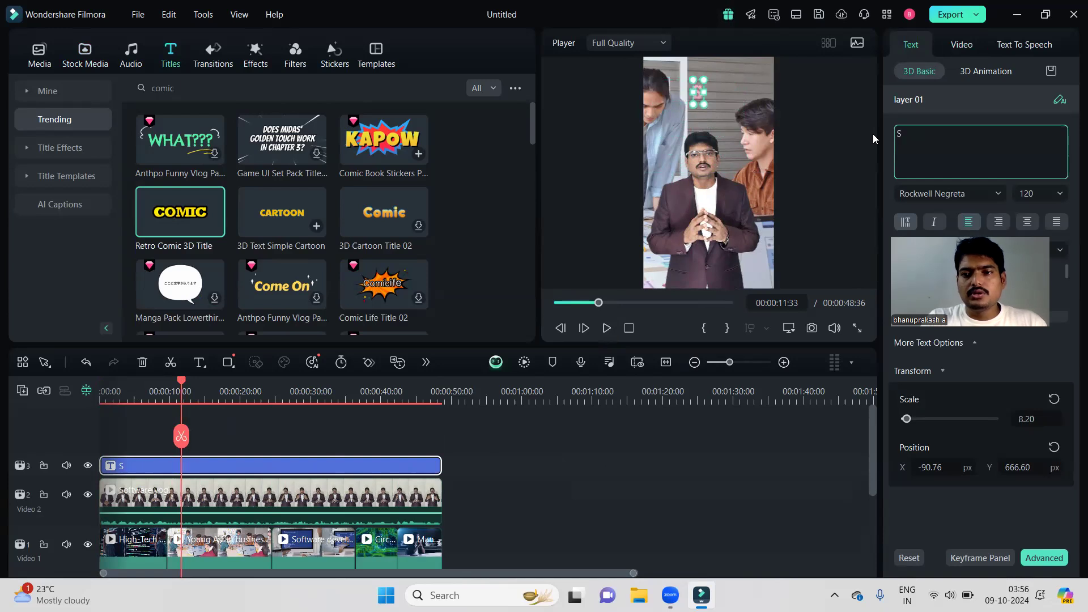
text(oftware)
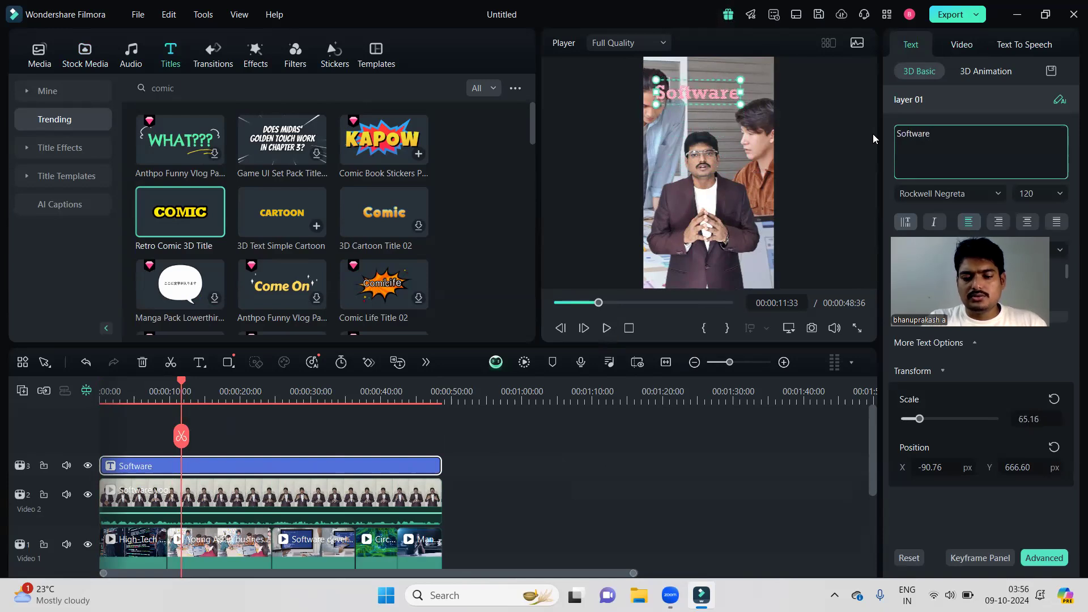
text(_Yogi)
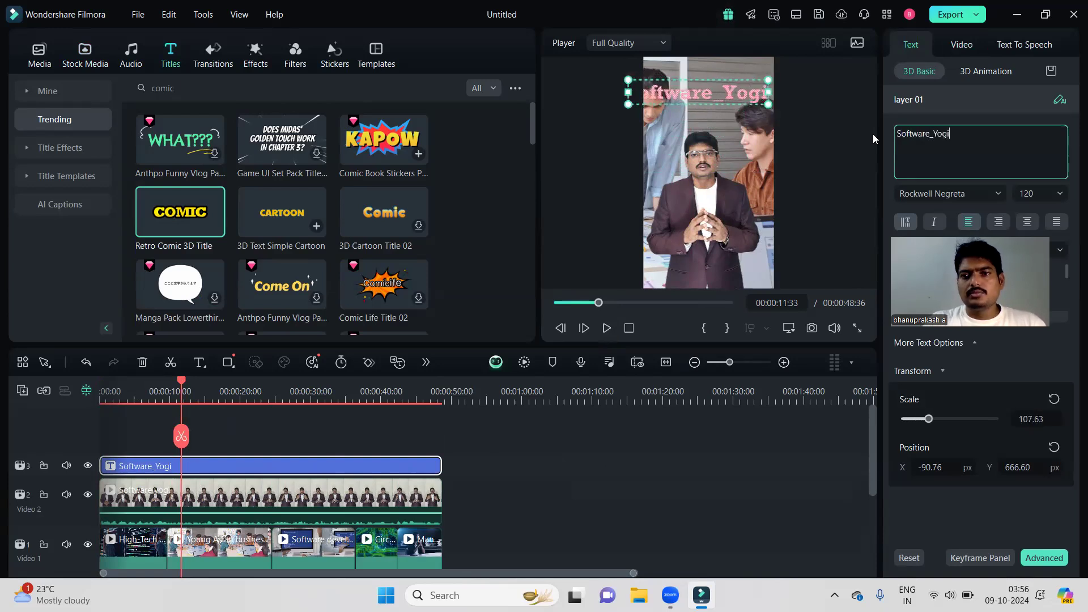
click(750, 443)
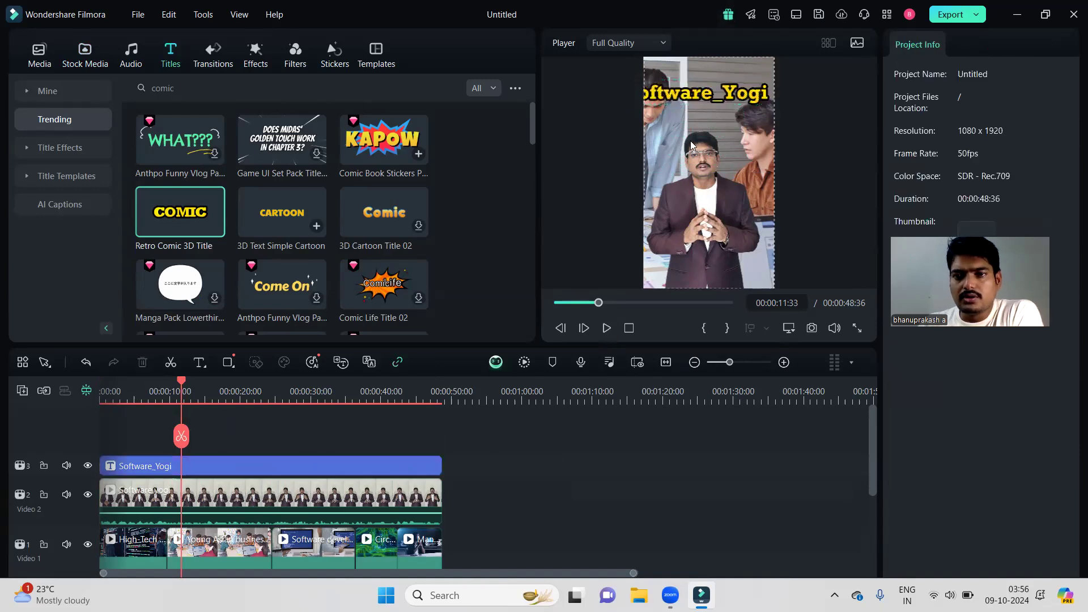
Step: Narrow the Software_Yogi title's text box in the preview so it fits inside the video frame
click(628, 92)
drag(627, 92, 655, 91)
drag(769, 129, 760, 122)
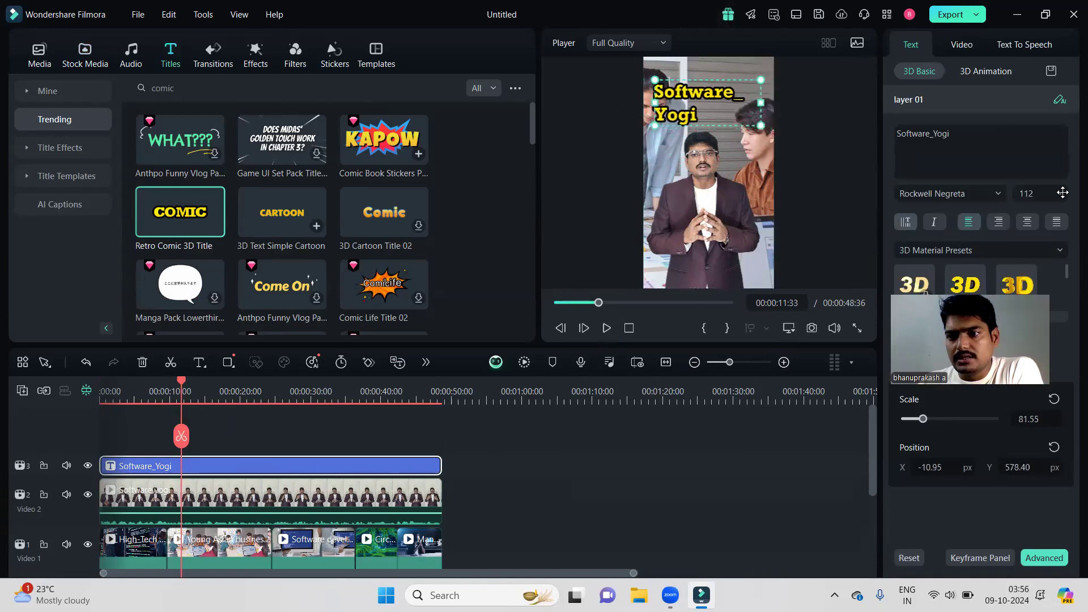
Step: Set the Software_Yogi title's font size to 80 and fit it on one line above the presenter's head
click(1036, 193)
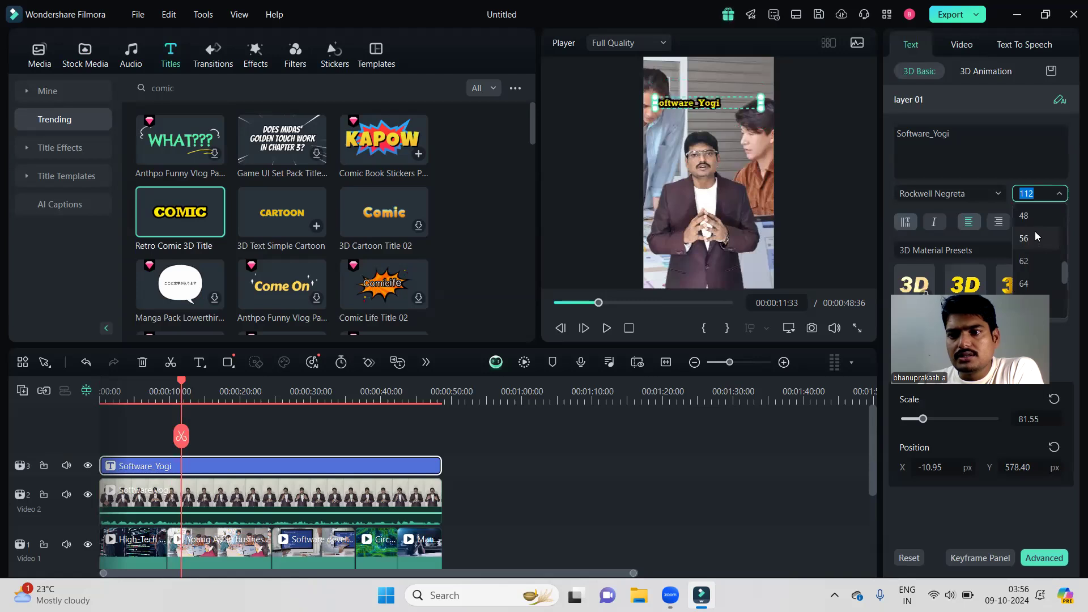
scroll(1035, 231, down, 1)
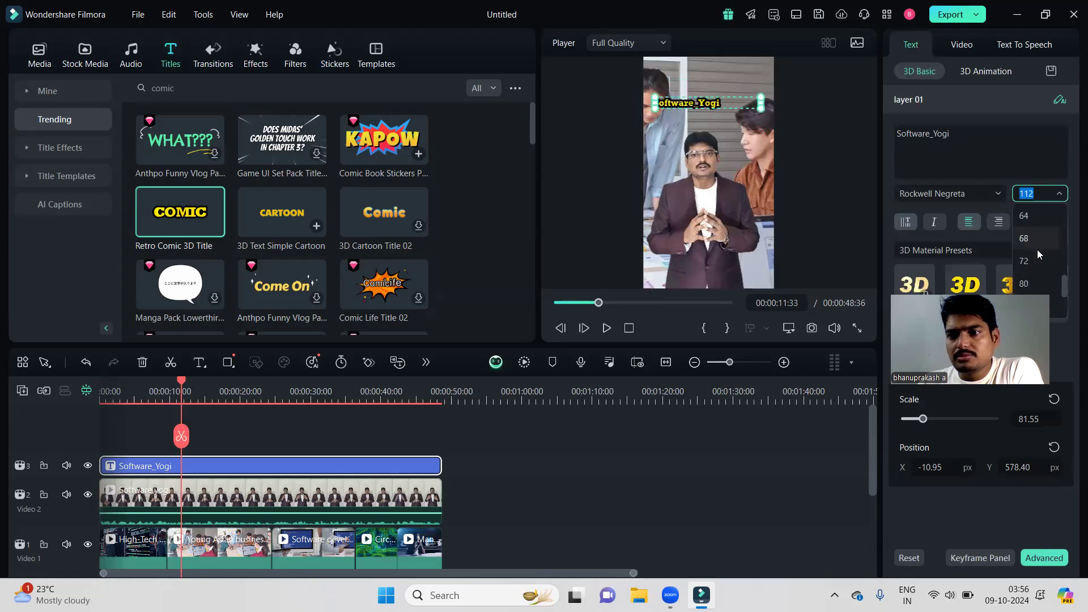
click(1038, 281)
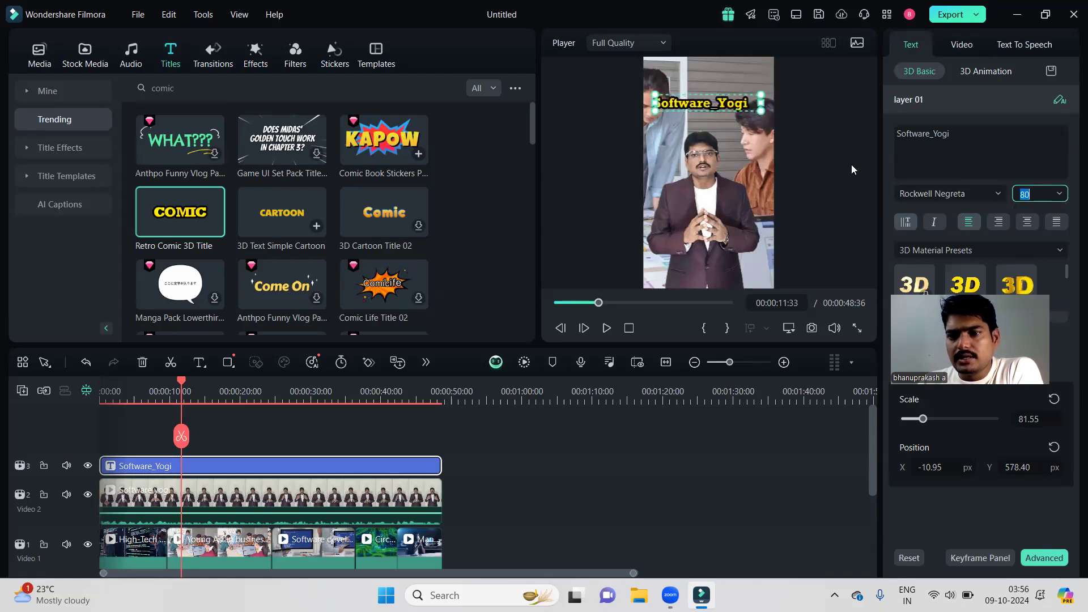
click(740, 138)
click(713, 106)
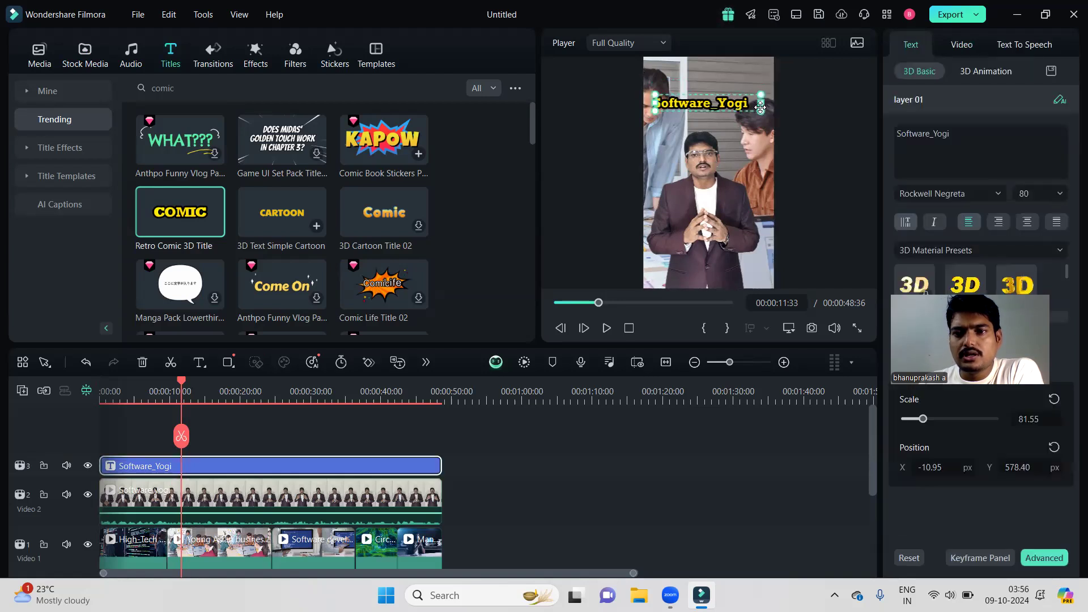
click(815, 154)
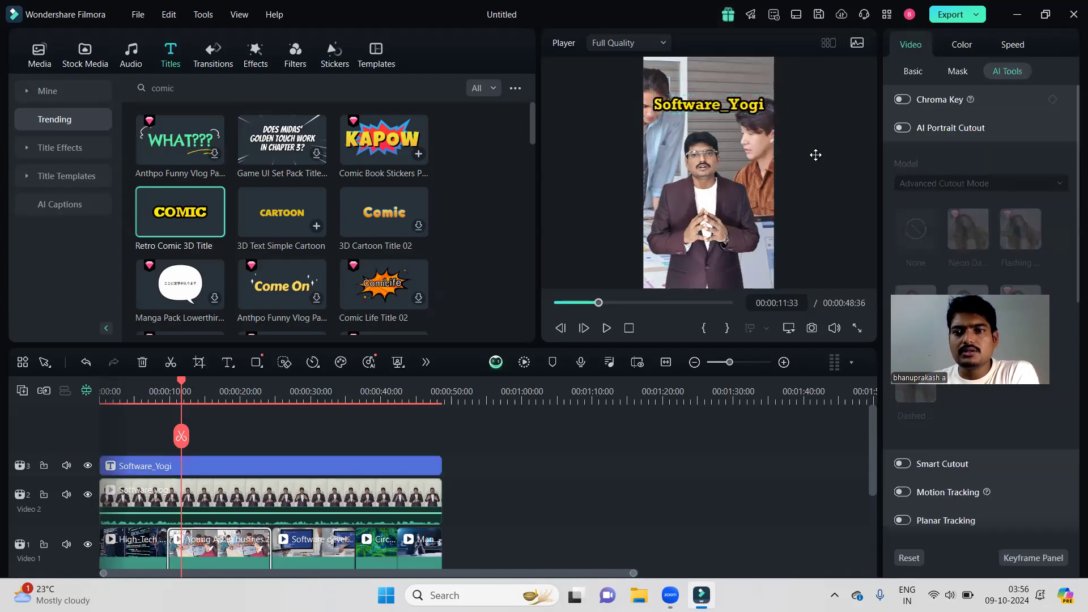
Step: Return the playhead to the start of the video and deselect the background clip
drag(598, 303, 549, 305)
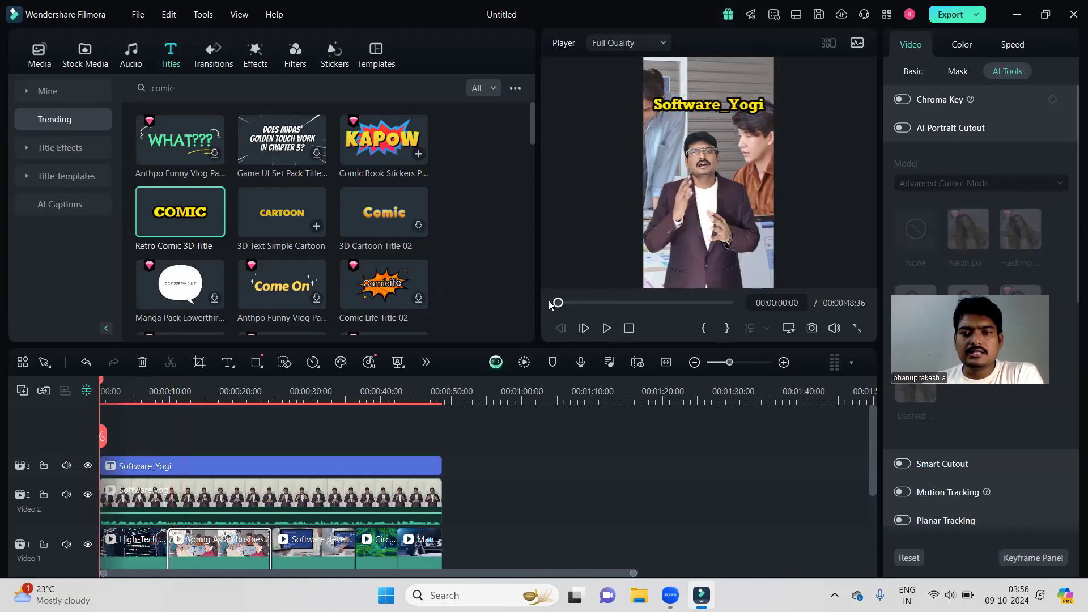
click(620, 441)
scroll(604, 435, down, 1)
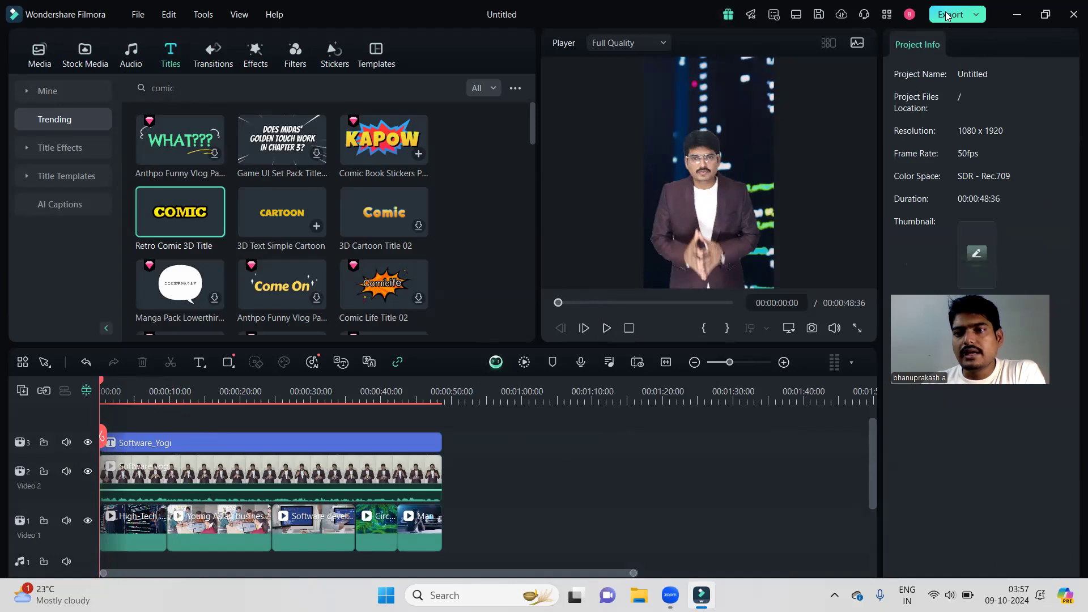
Step: Open the export settings and save a video frame showing the Software_Yogi title over the two-men office background as the thumbnail
key(ctrl+e)
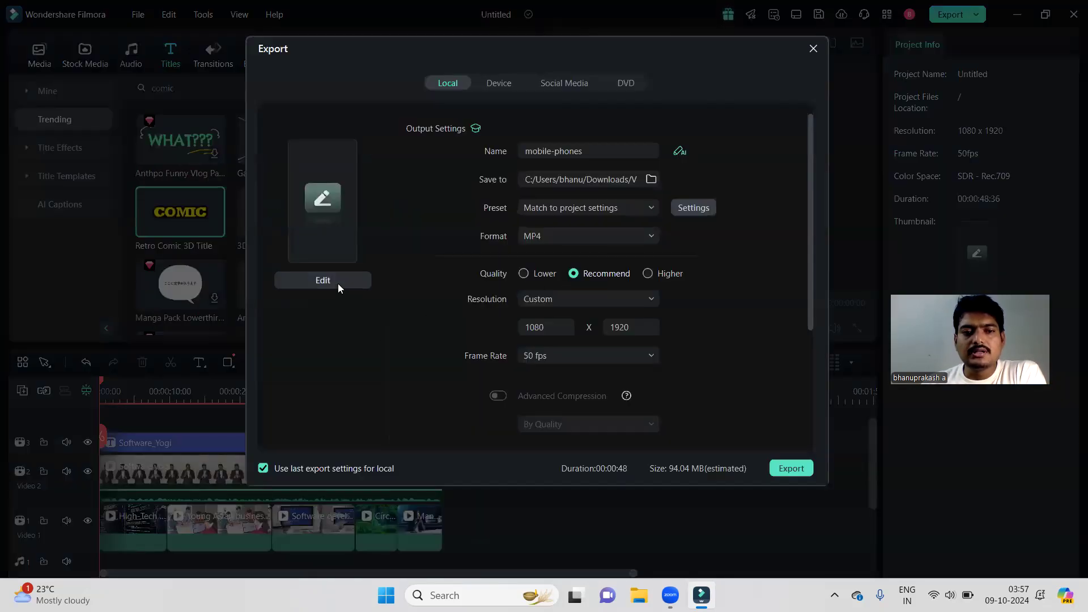
click(322, 279)
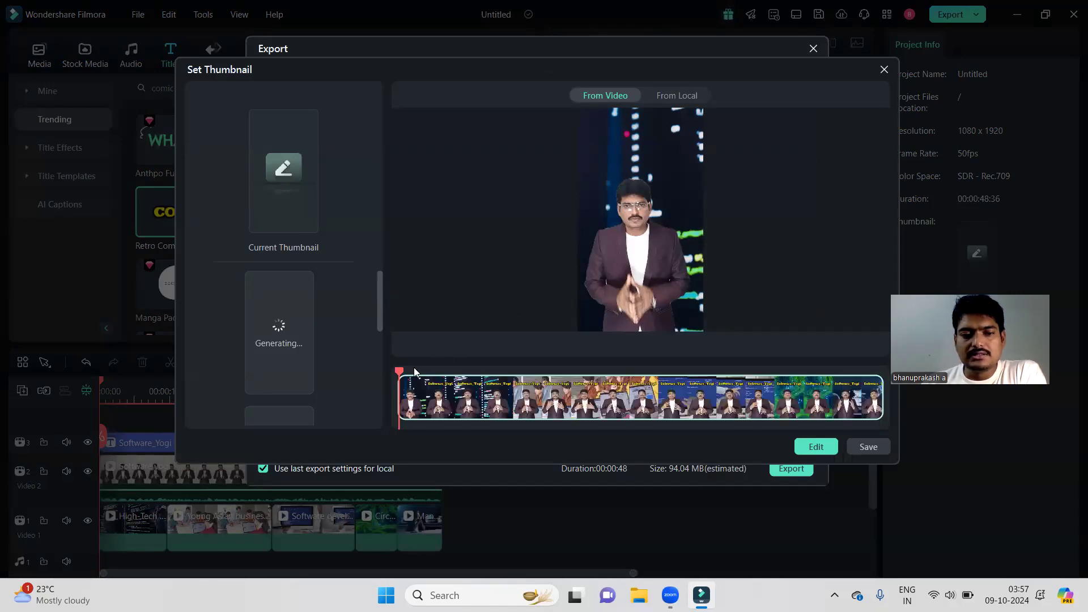
drag(399, 371, 533, 374)
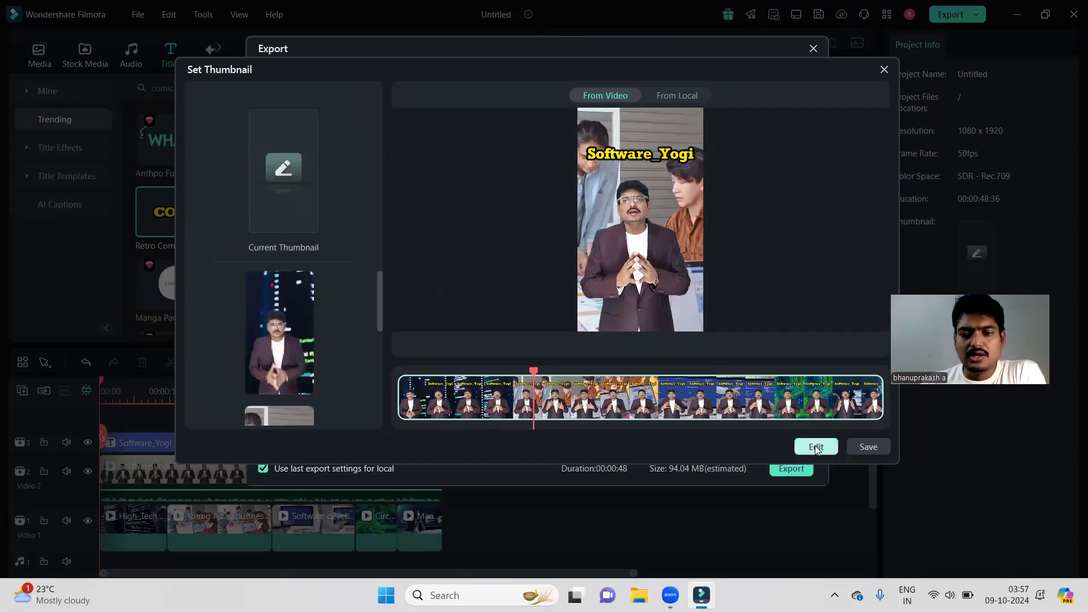
click(816, 448)
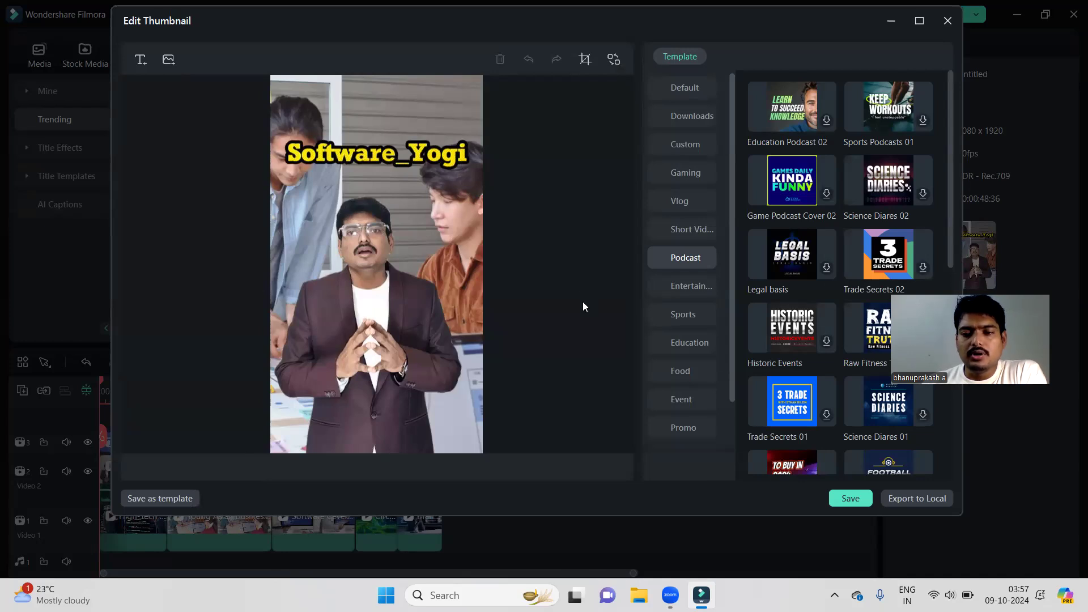
click(847, 499)
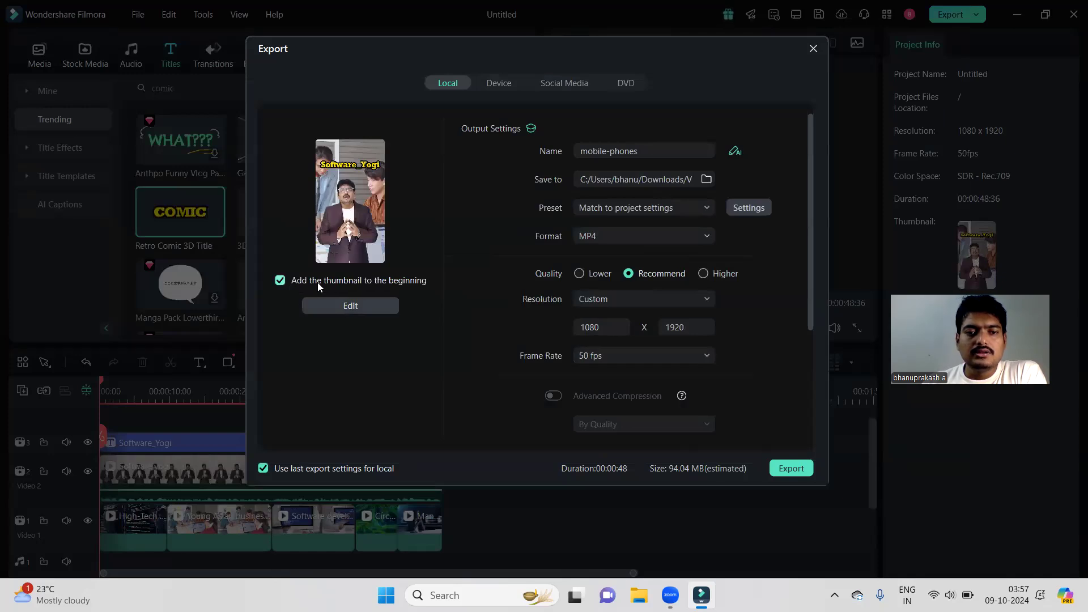
Step: Name the output file software-yogi and export the video as MP4
click(645, 155)
text(software-yogi)
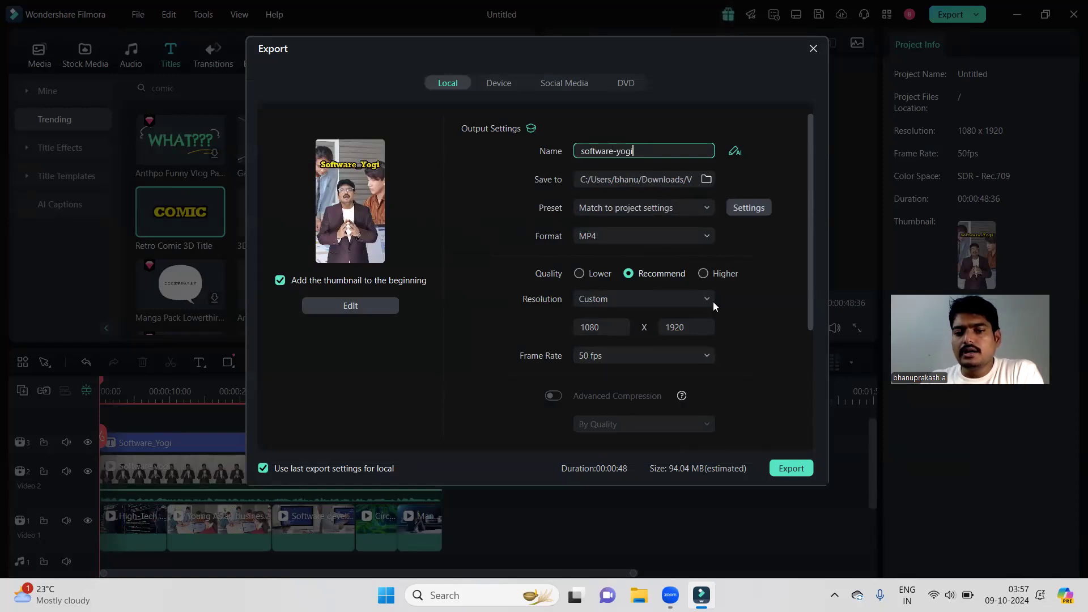
click(791, 468)
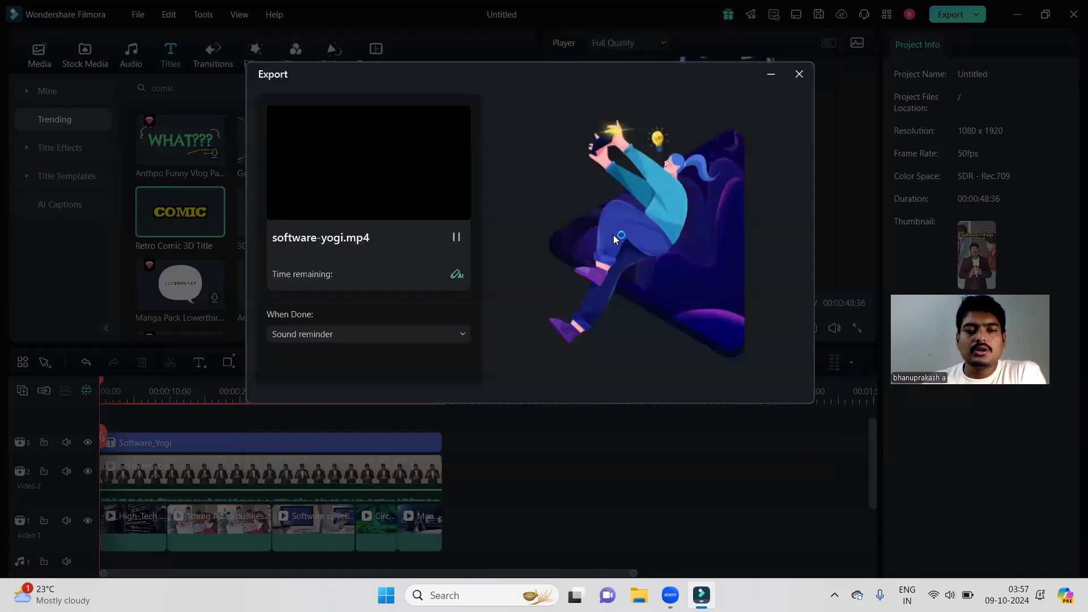